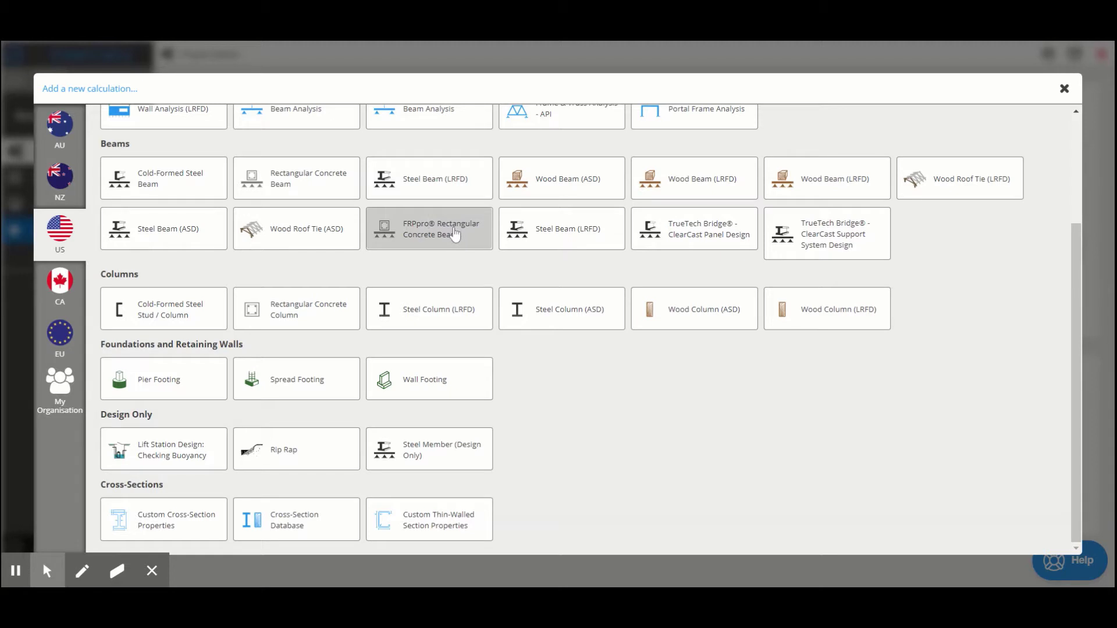
# - Add a Spread Footing calculation F1 and collapse the sheet details panel
pyautogui.click(288, 375)
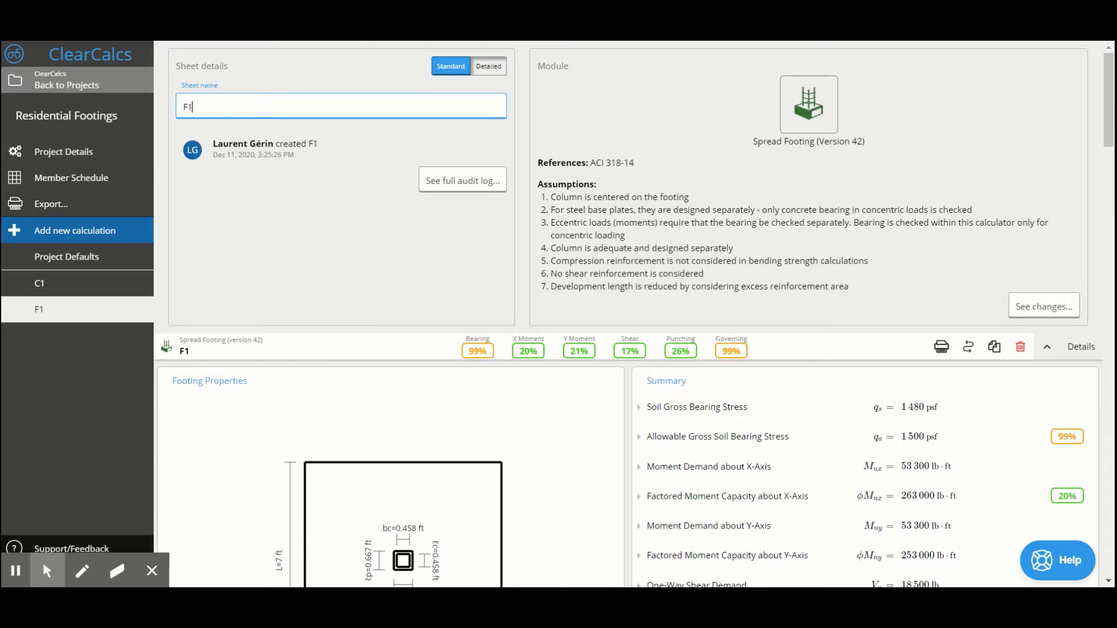
pyautogui.click(1068, 346)
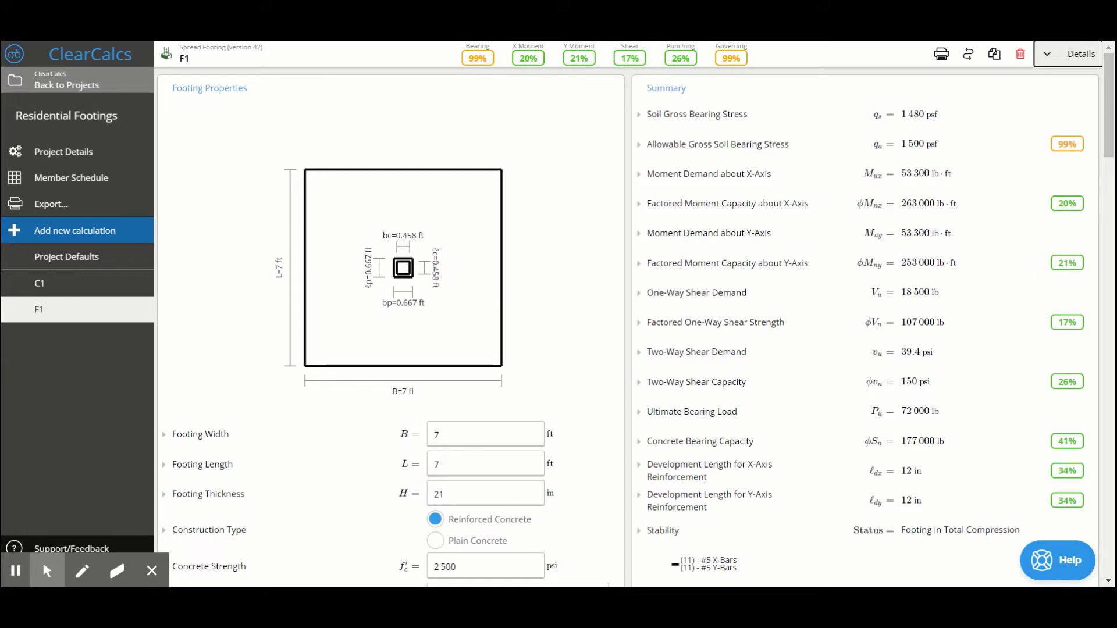
pyautogui.scroll(-1, 832, 239)
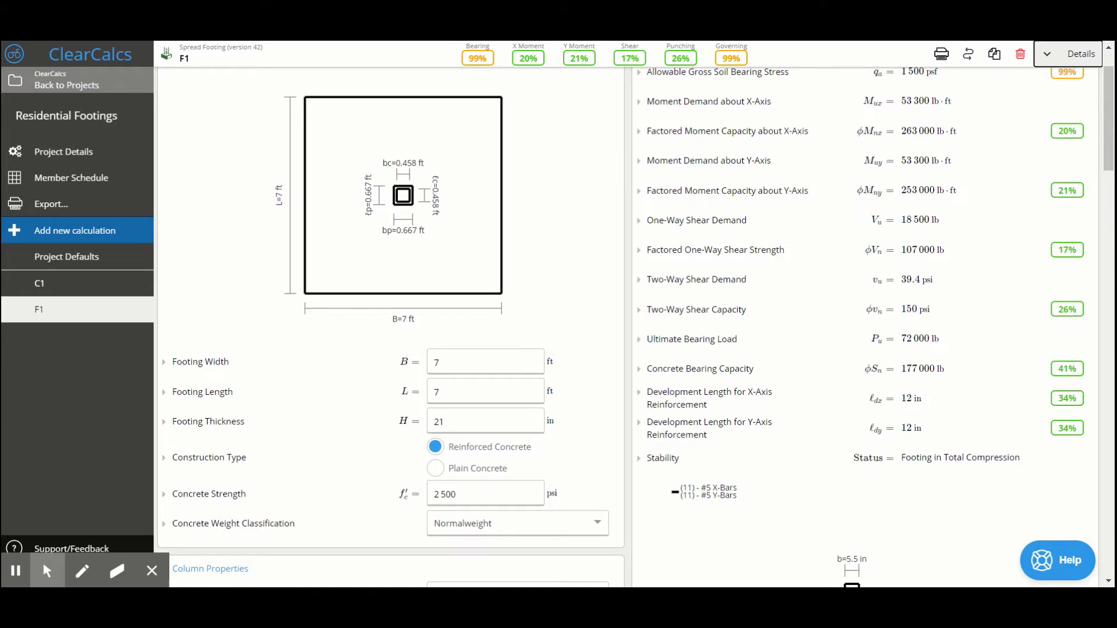
pyautogui.scroll(-2, 422, 392)
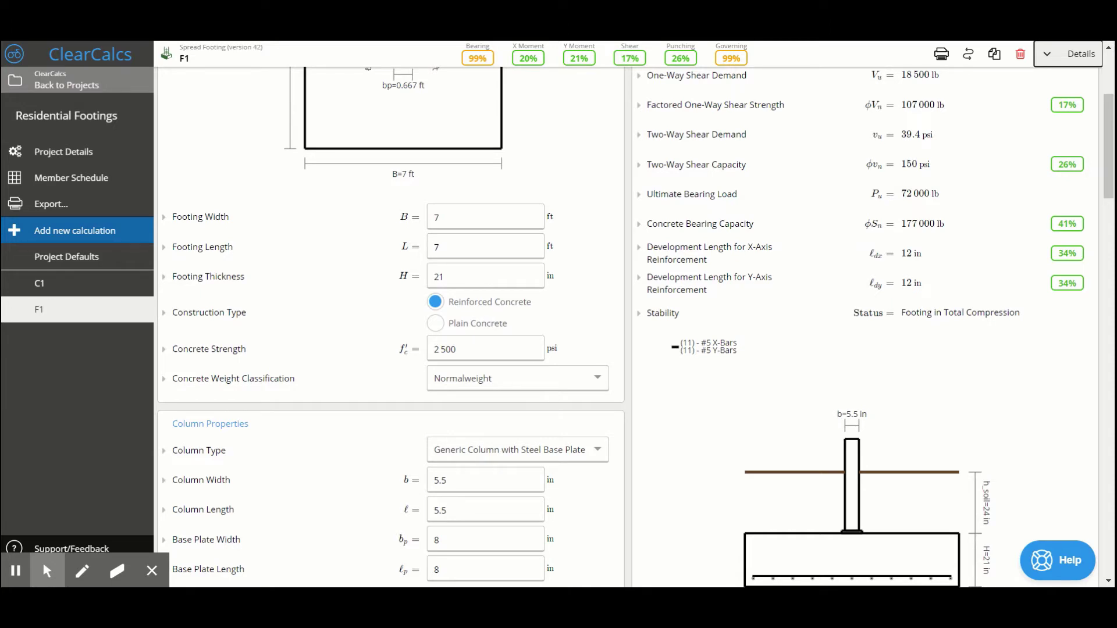
pyautogui.scroll(-1, 478, 337)
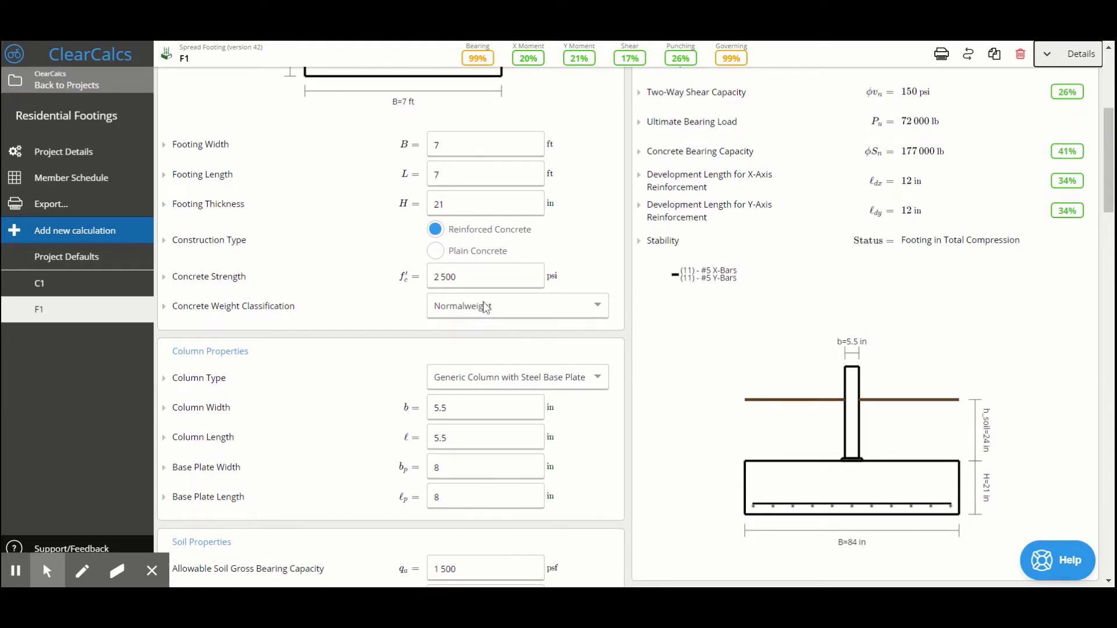
pyautogui.scroll(-1, 485, 306)
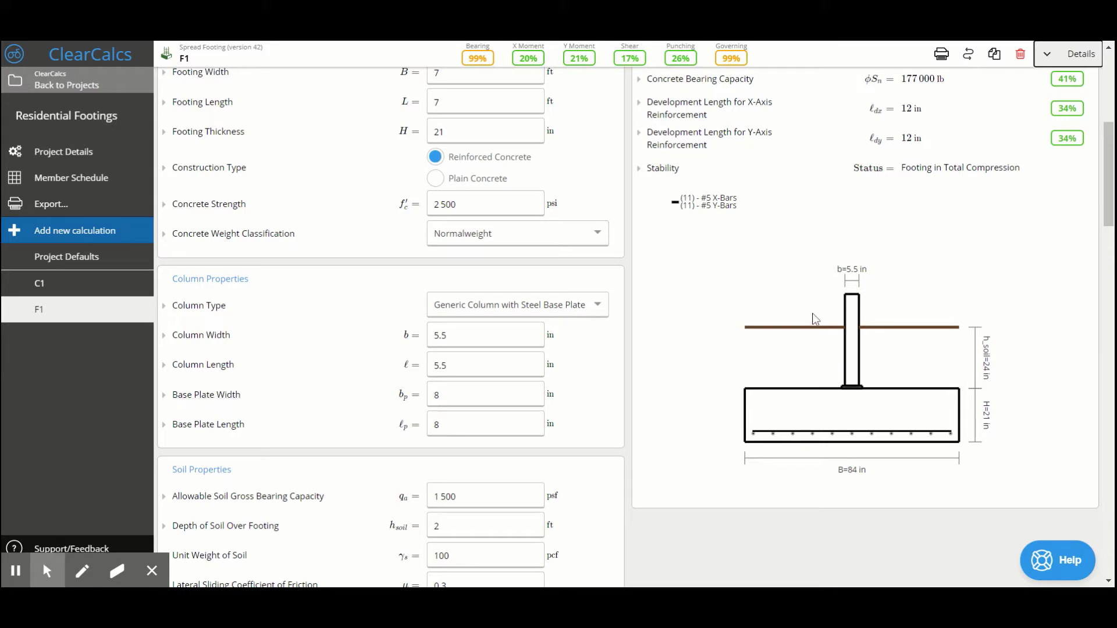
pyautogui.scroll(-2, 546, 317)
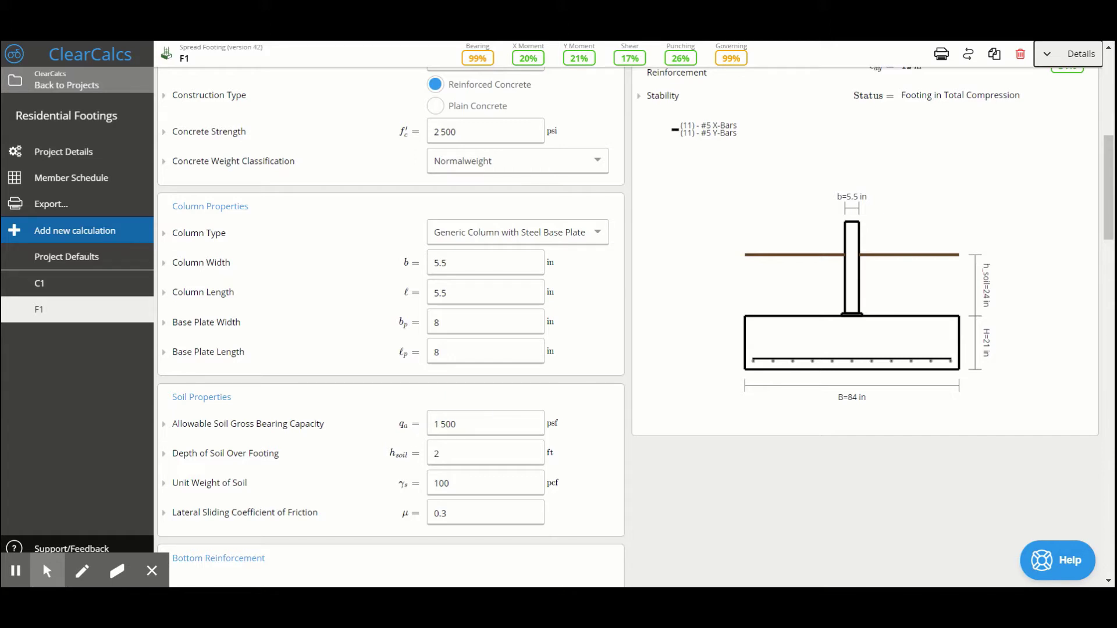
pyautogui.scroll(-1, 502, 436)
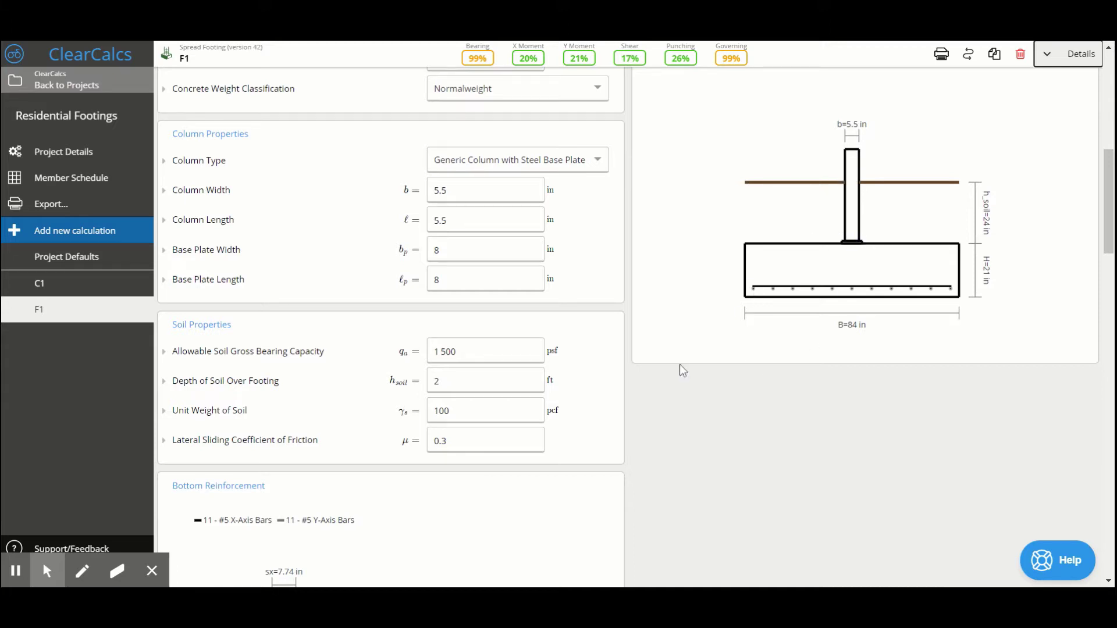
# - Set depth of soil over footing to 0 ft, keeping 100 pcf soil weight and 0.3 friction
pyautogui.doubleClick(437, 381)
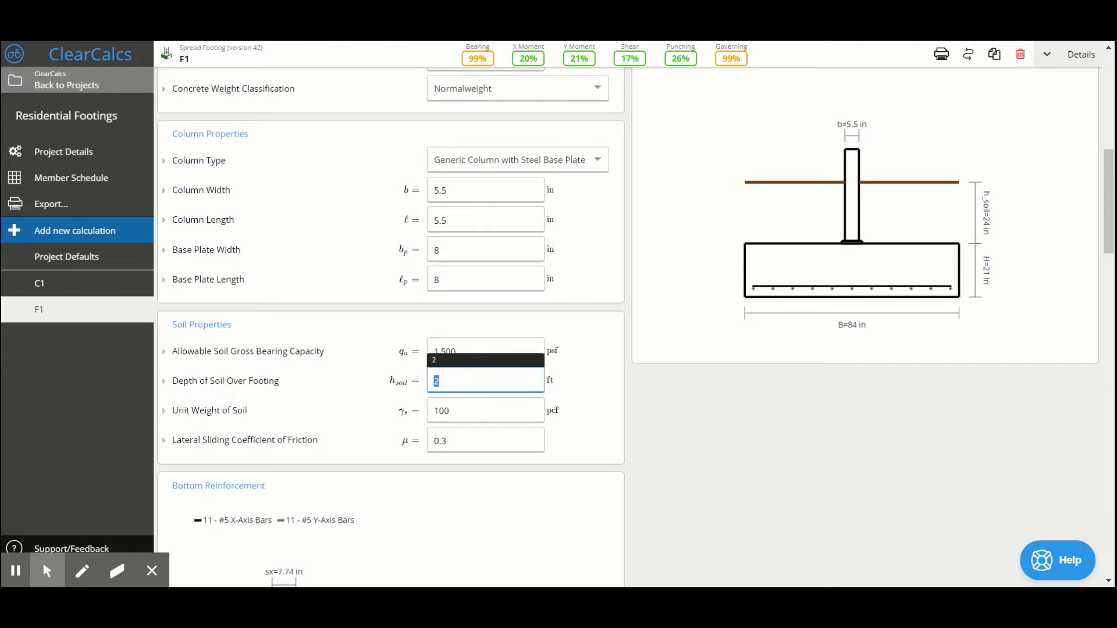
pyautogui.write('0')
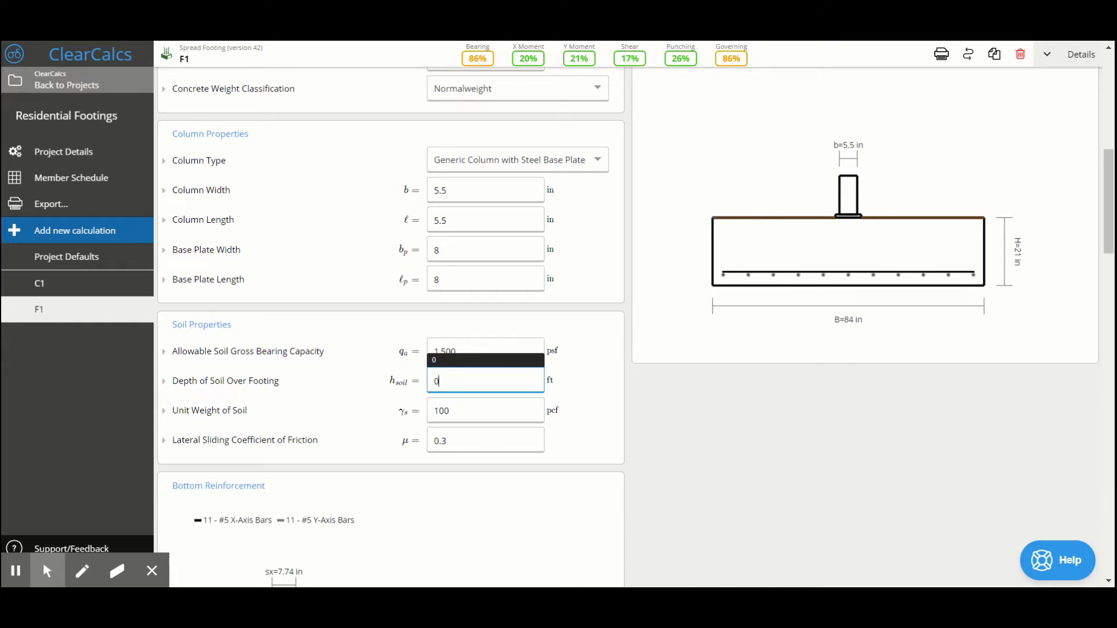
pyautogui.press('Tab')
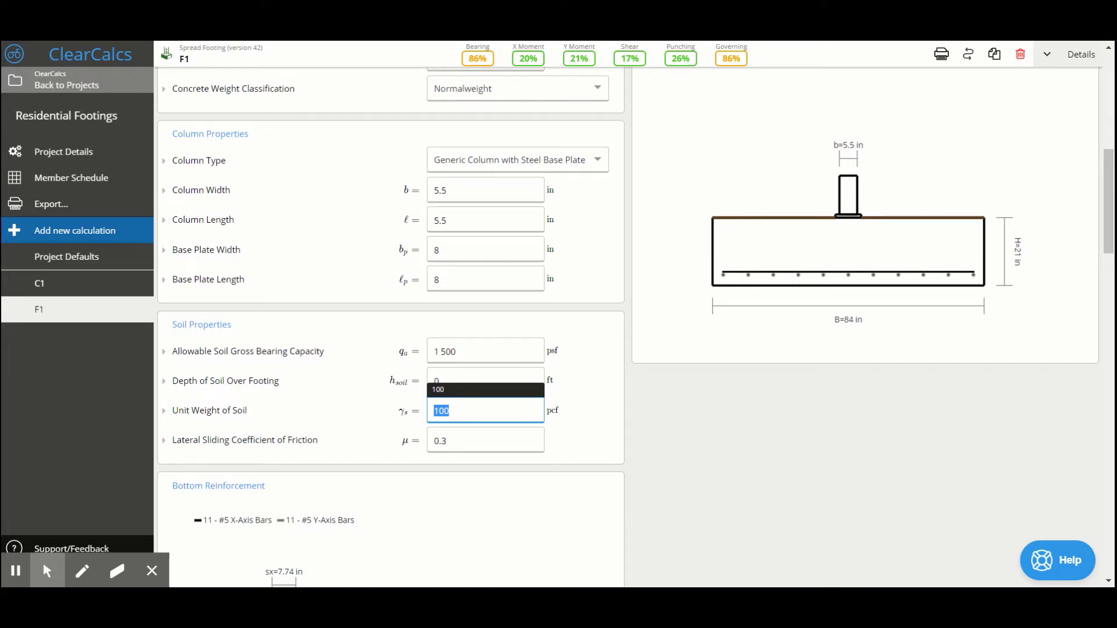
pyautogui.click(486, 441)
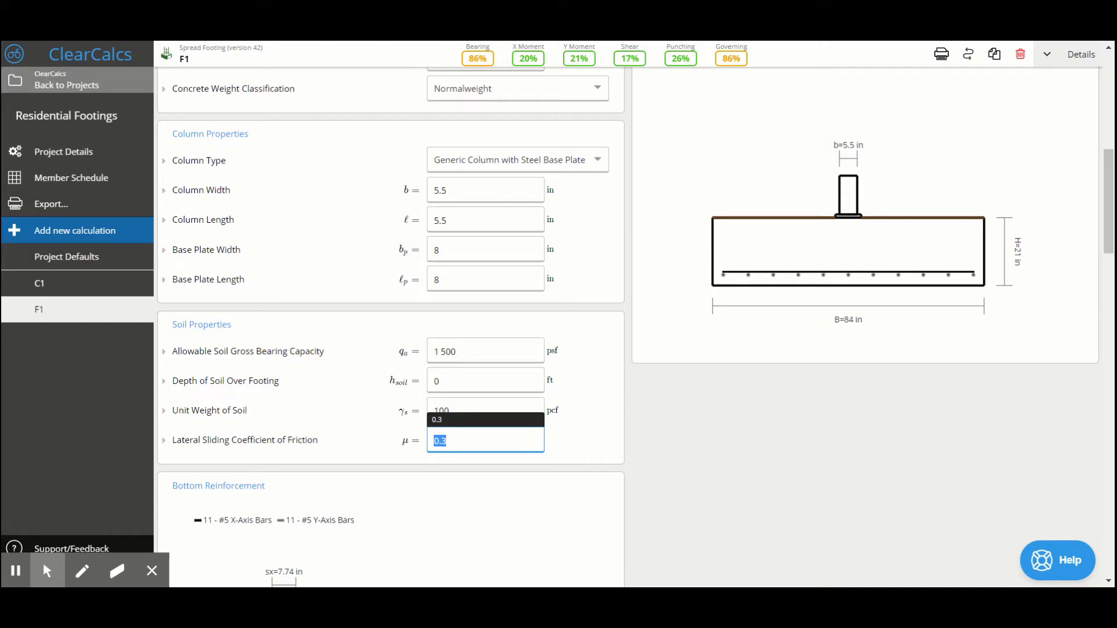
pyautogui.press('End')
pyautogui.scroll(-5, 638, 389)
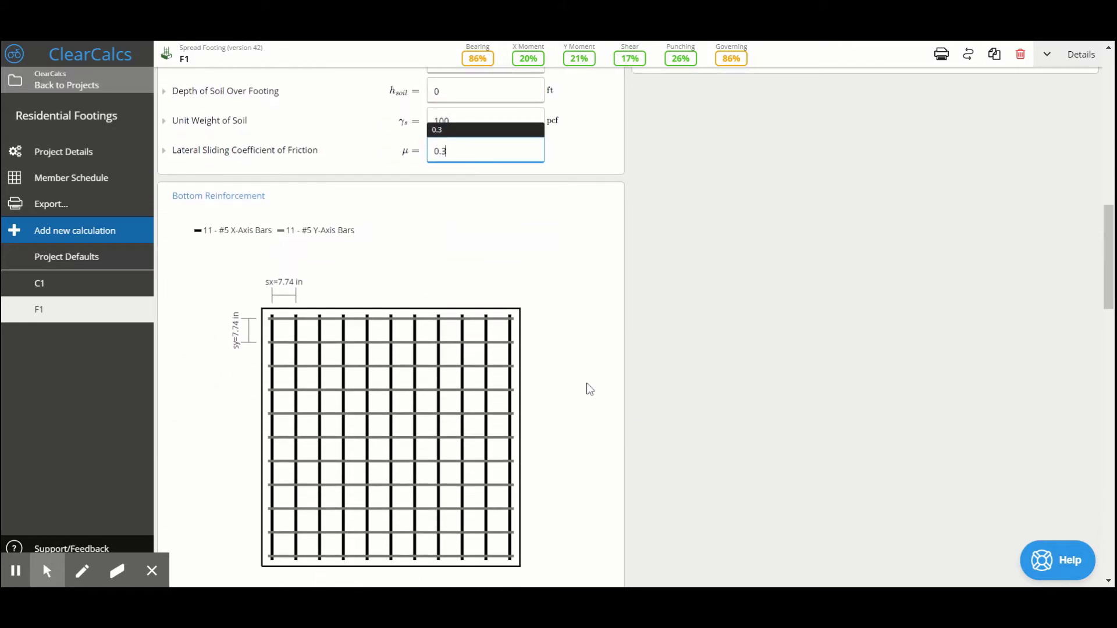
pyautogui.scroll(-1, 406, 269)
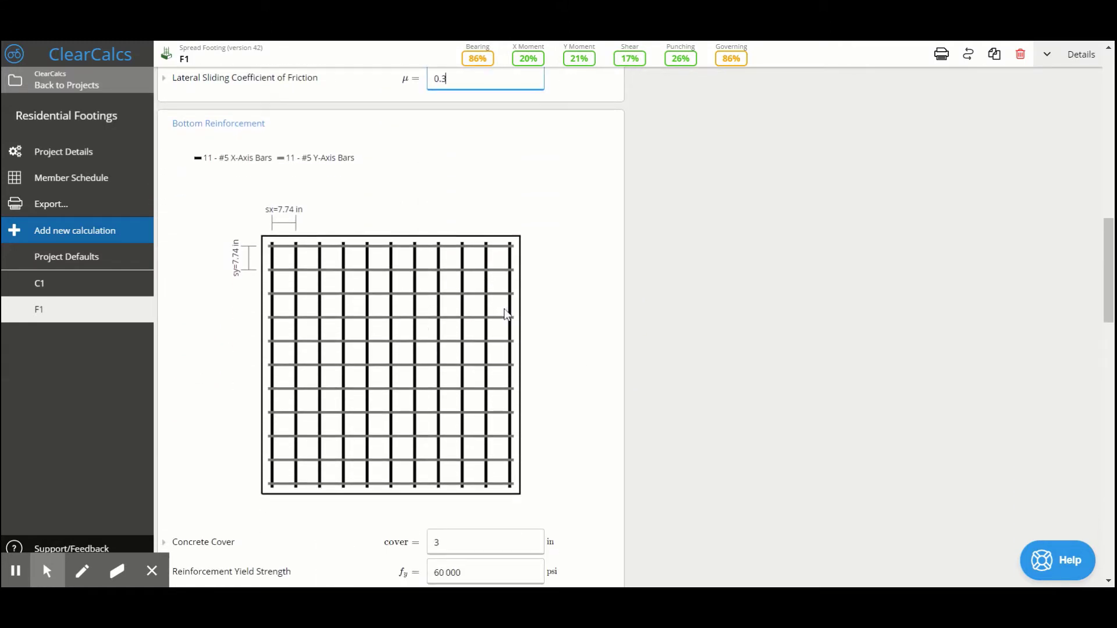
pyautogui.scroll(-1, 492, 322)
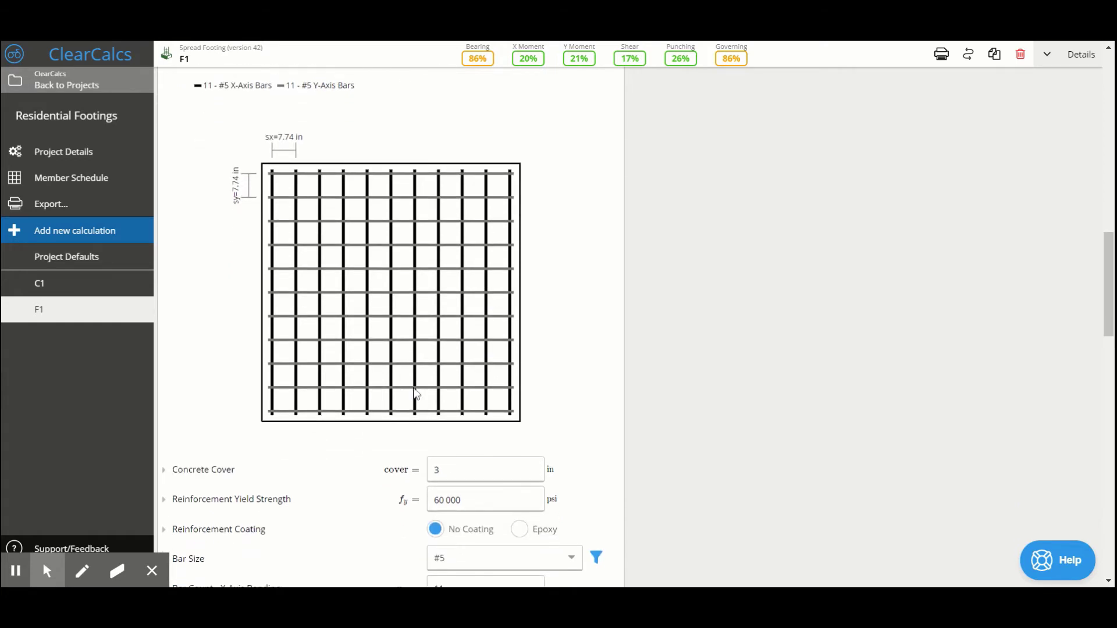
pyautogui.click(476, 473)
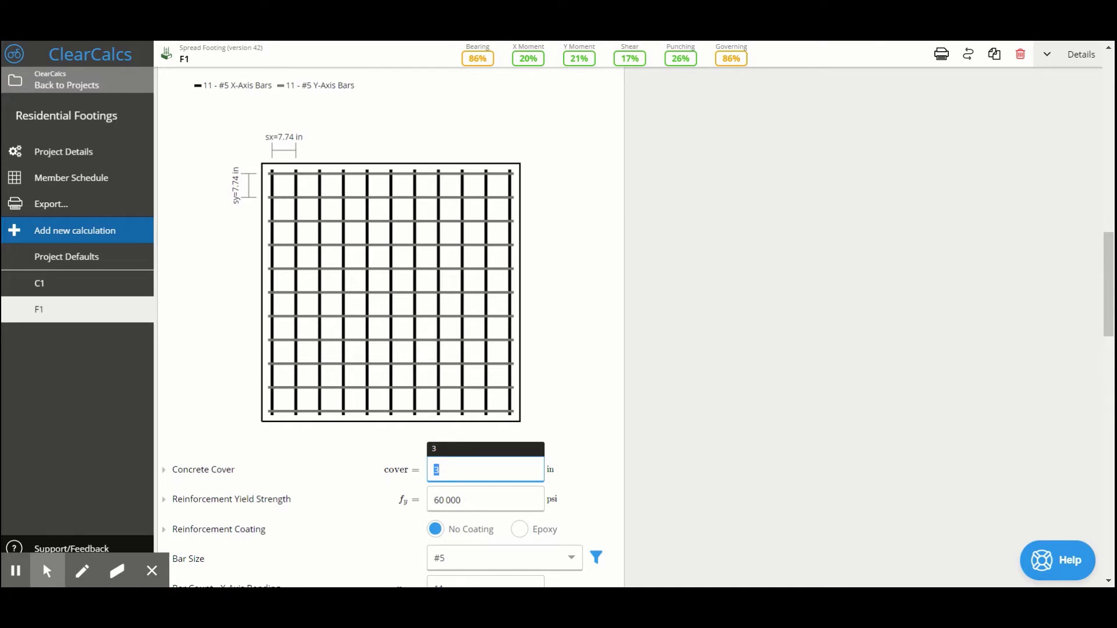
pyautogui.scroll(-1, 492, 322)
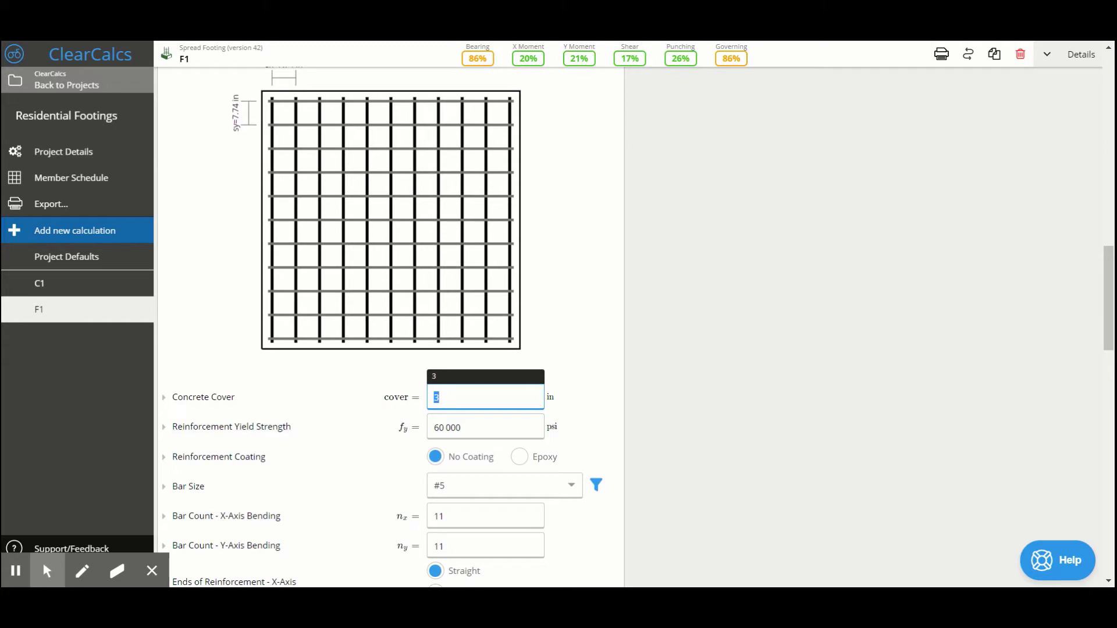
pyautogui.press('Tab')
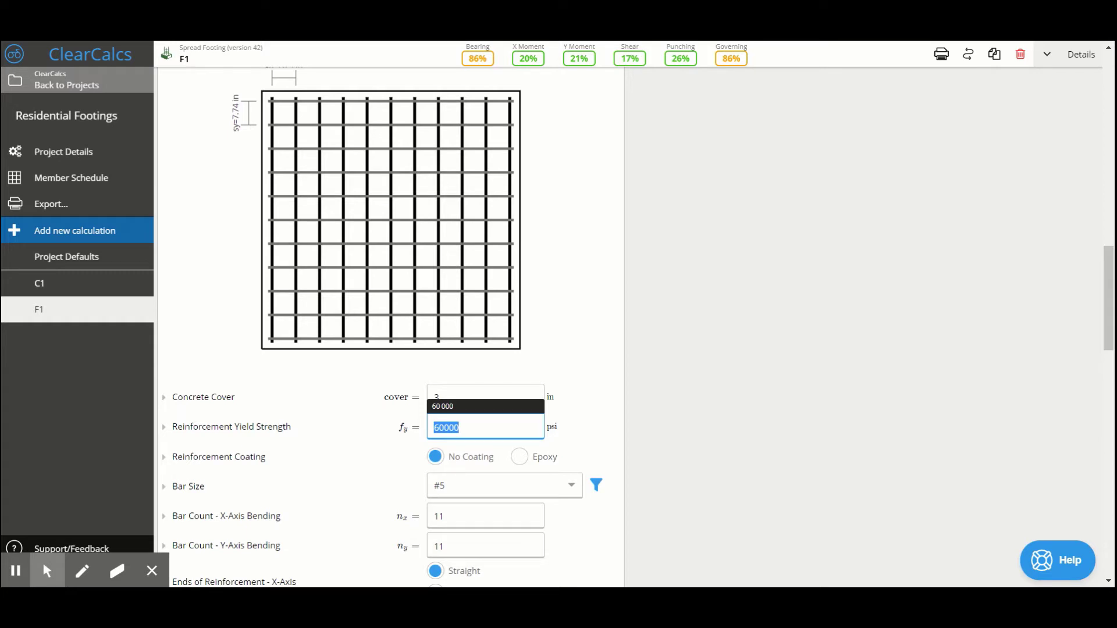
pyautogui.scroll(-1, 488, 424)
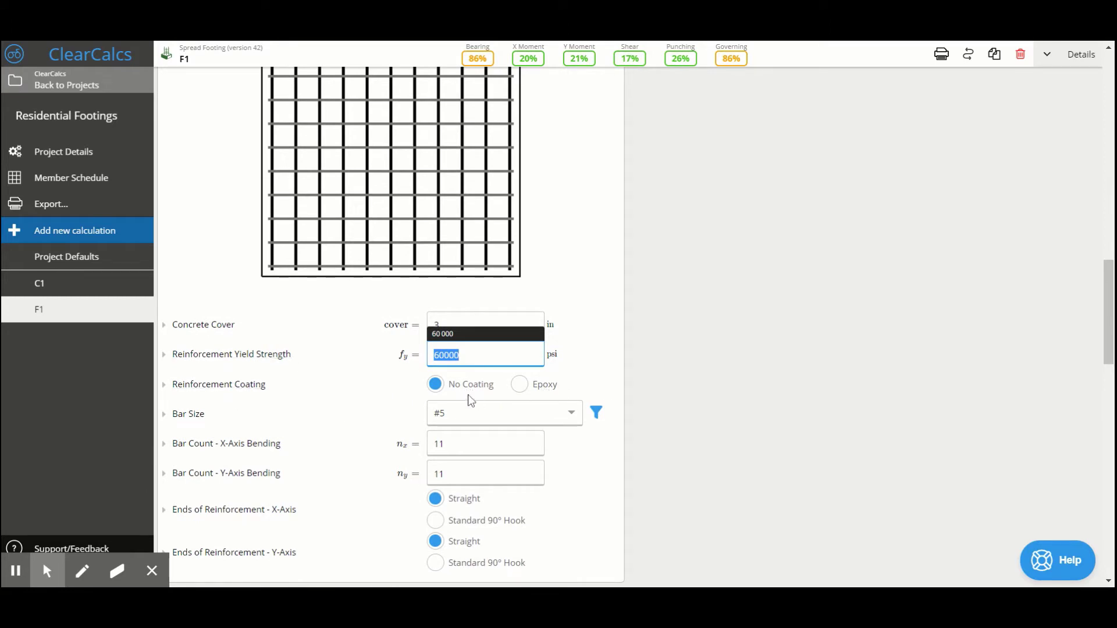
pyautogui.click(596, 374)
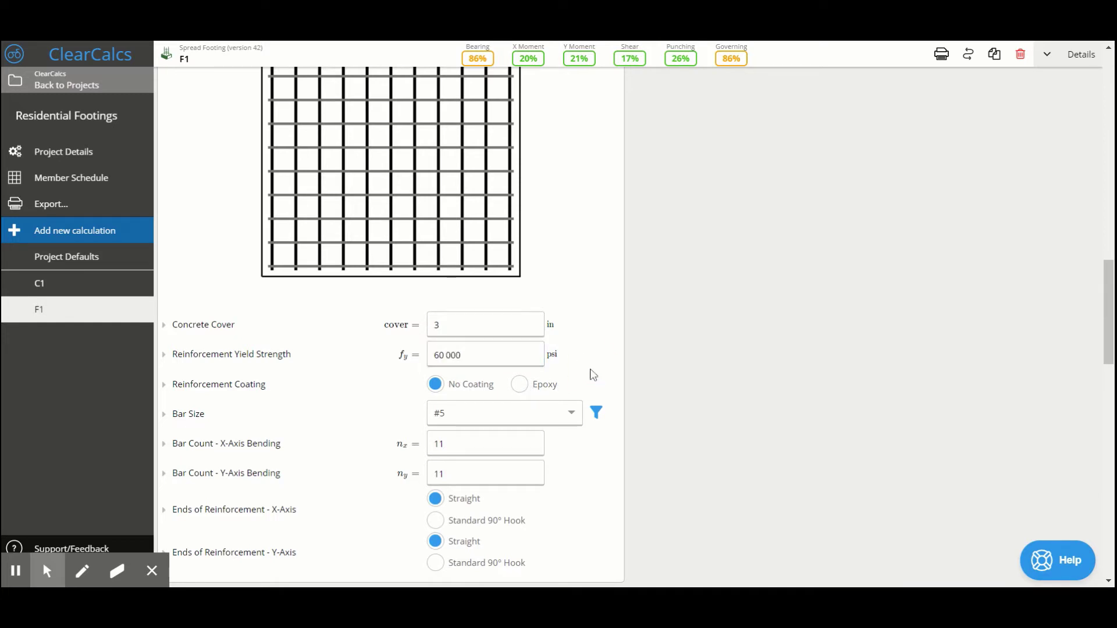
pyautogui.click(519, 384)
pyautogui.click(435, 385)
pyautogui.scroll(-1, 537, 423)
pyautogui.click(547, 343)
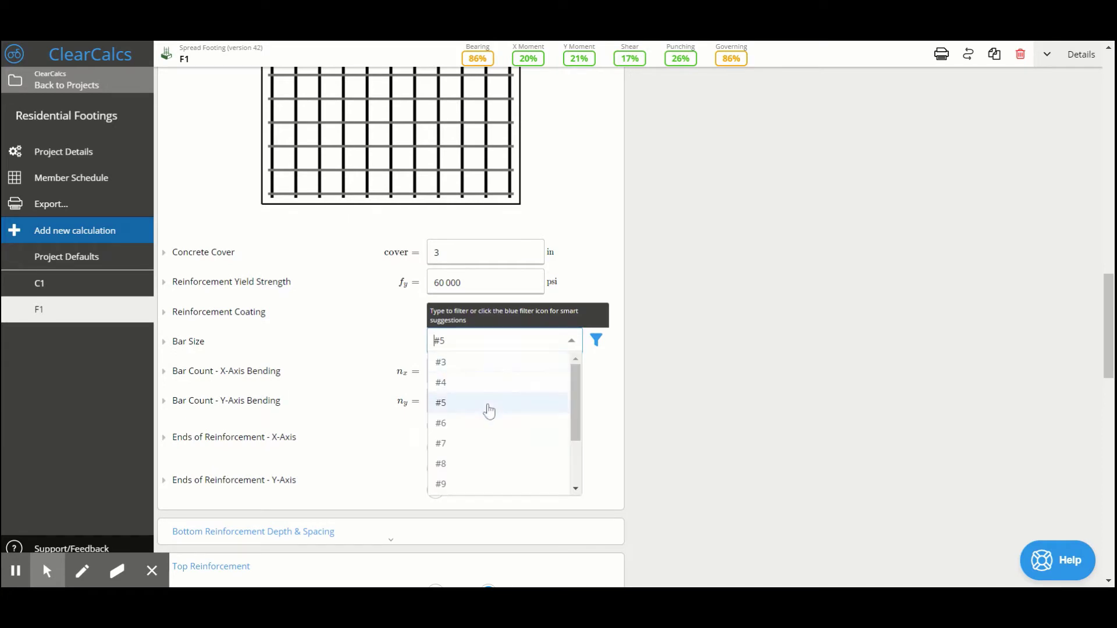
pyautogui.scroll(-2, 491, 415)
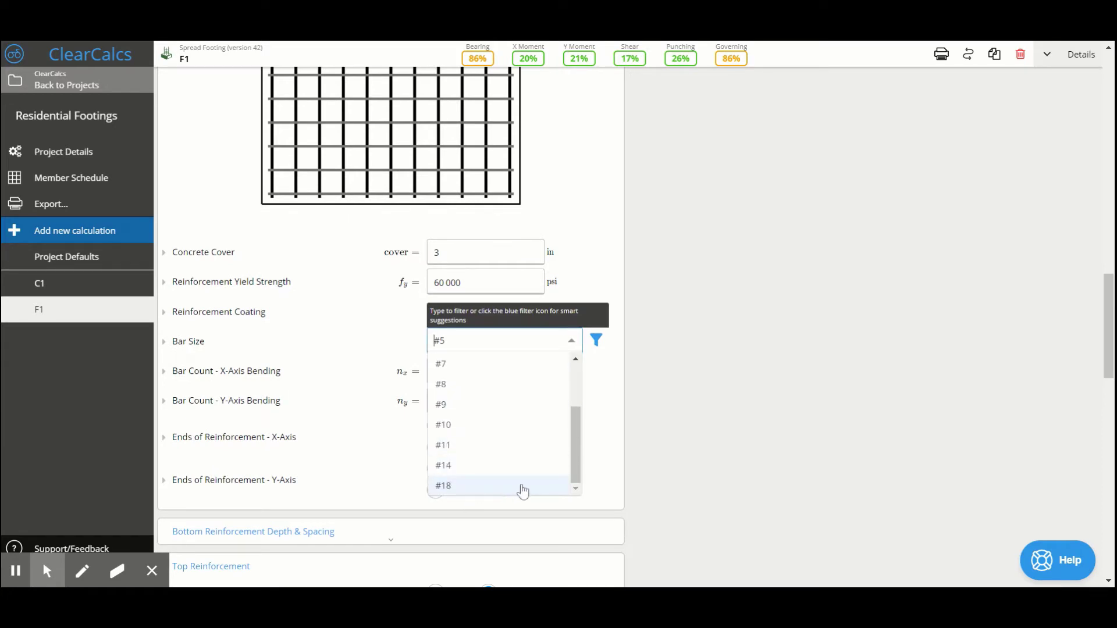
pyautogui.click(659, 404)
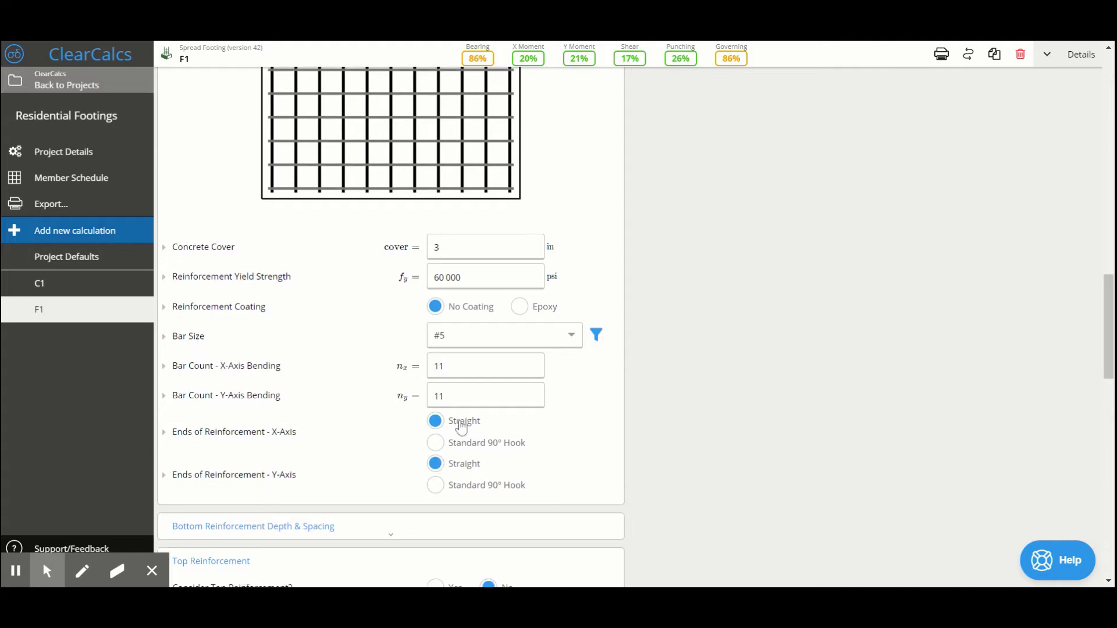
pyautogui.scroll(-2, 462, 431)
pyautogui.scroll(-1, 434, 464)
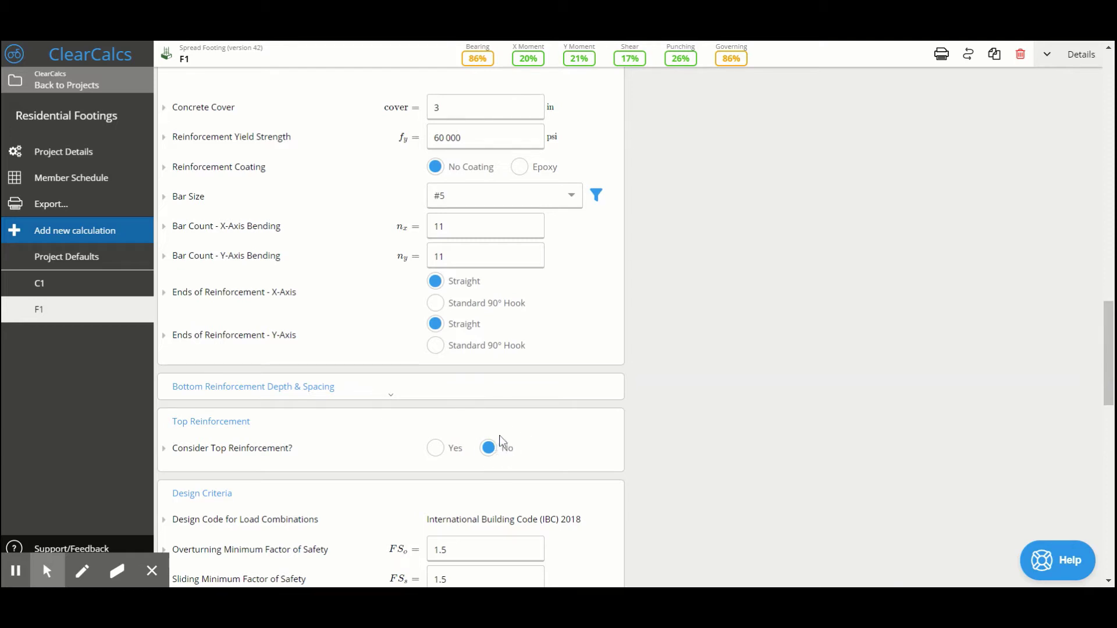
pyautogui.scroll(-1, 512, 429)
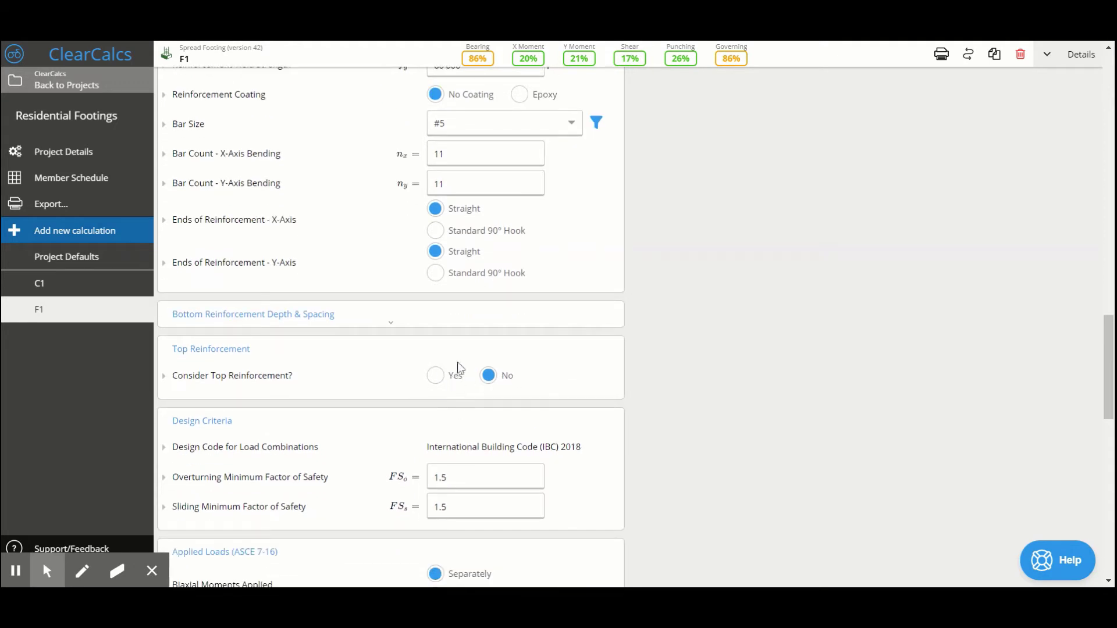
pyautogui.scroll(-2, 460, 389)
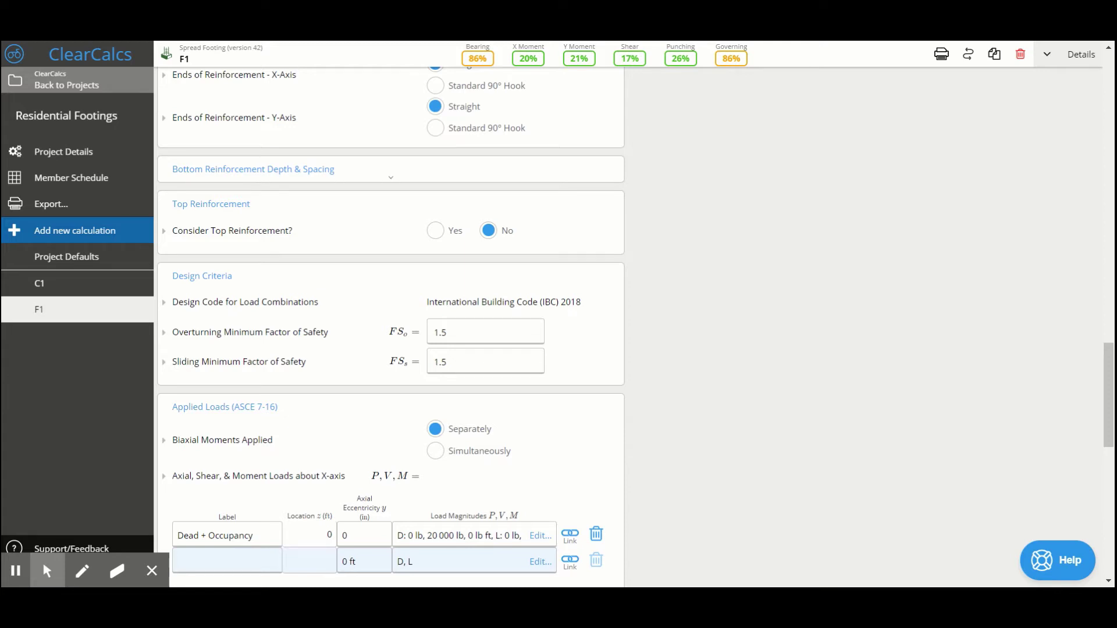
# - Replace the Dead + Occupancy load with a 'Column Load' row and view its zero load magnitudes
pyautogui.scroll(-3, 495, 329)
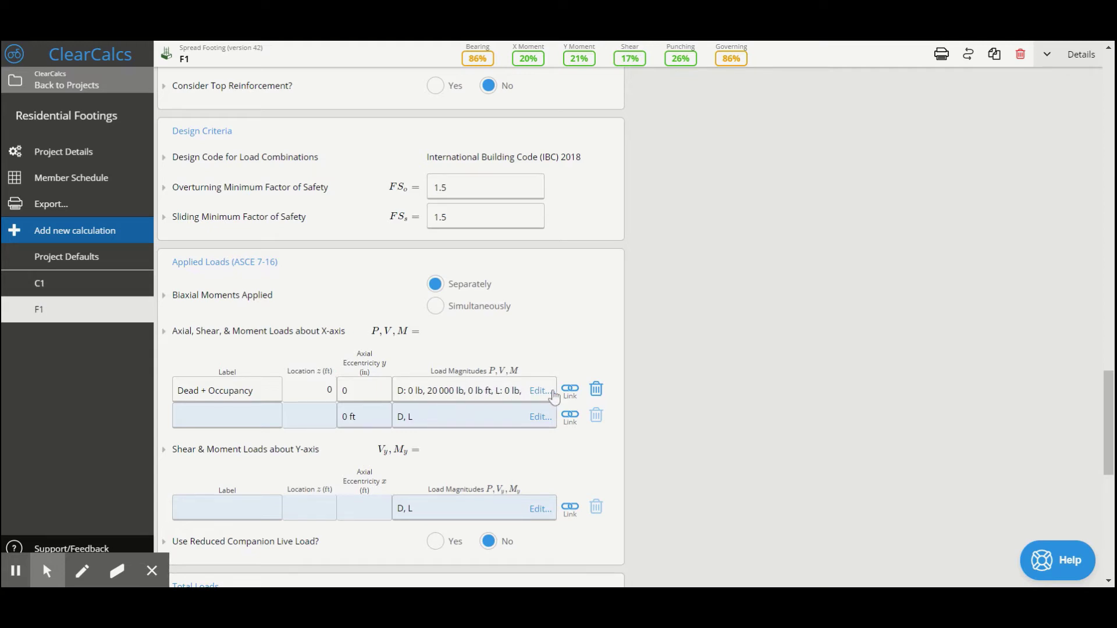
pyautogui.click(598, 391)
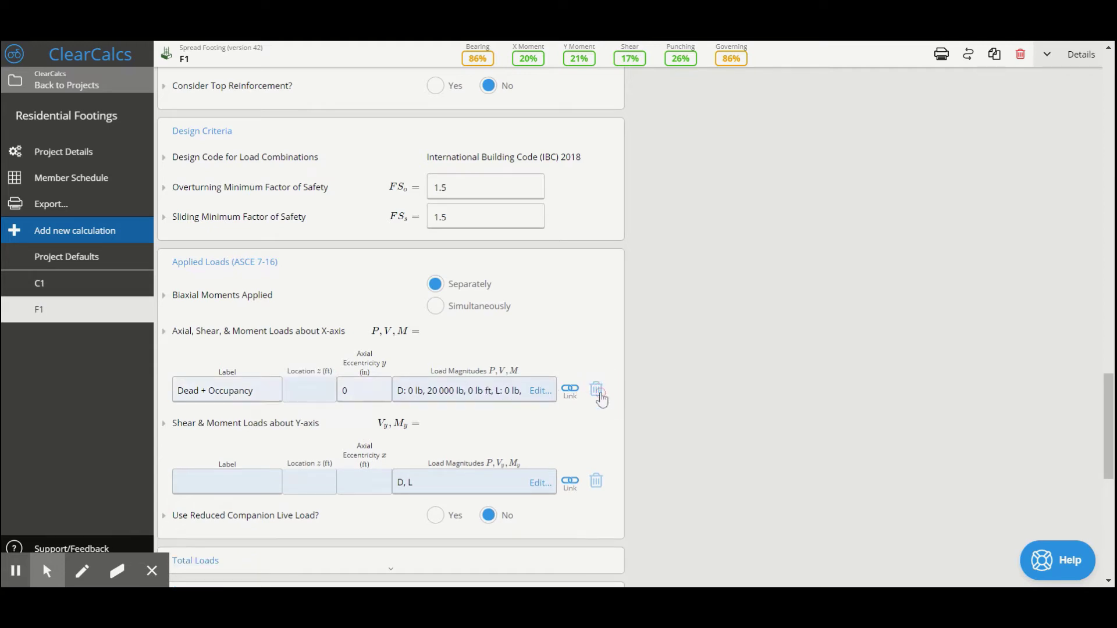
pyautogui.click(227, 389)
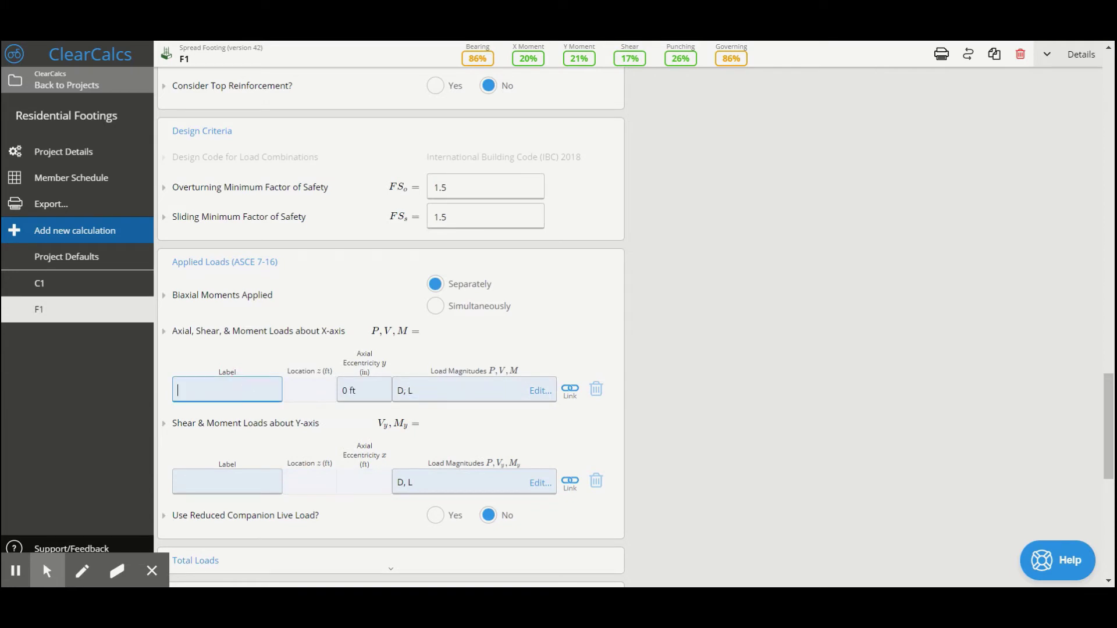
pyautogui.write('Column Load')
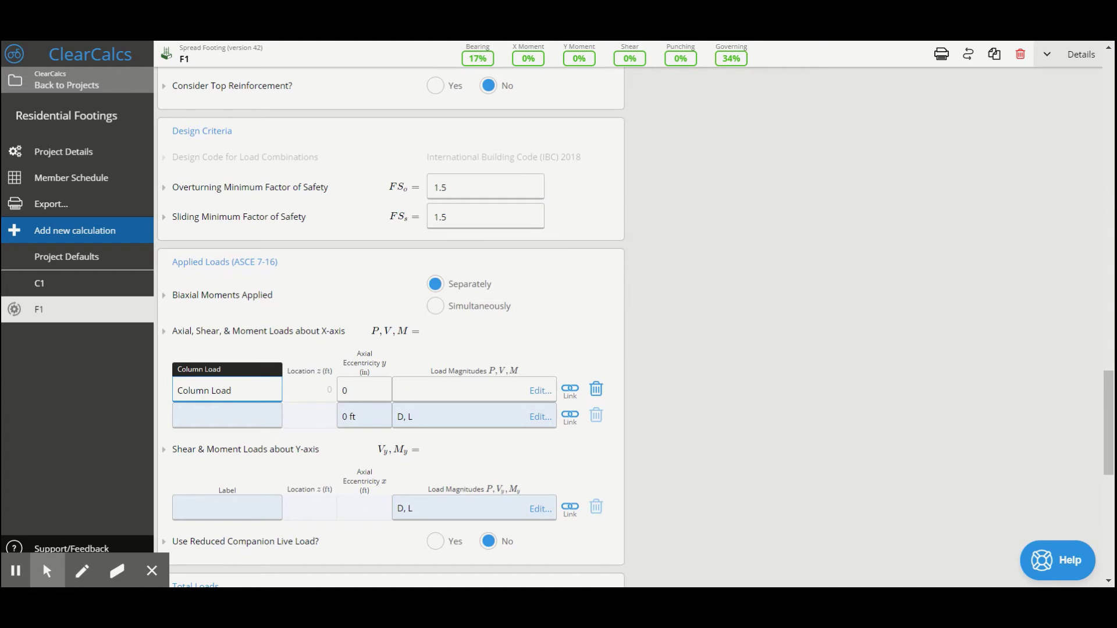
pyautogui.press('Tab')
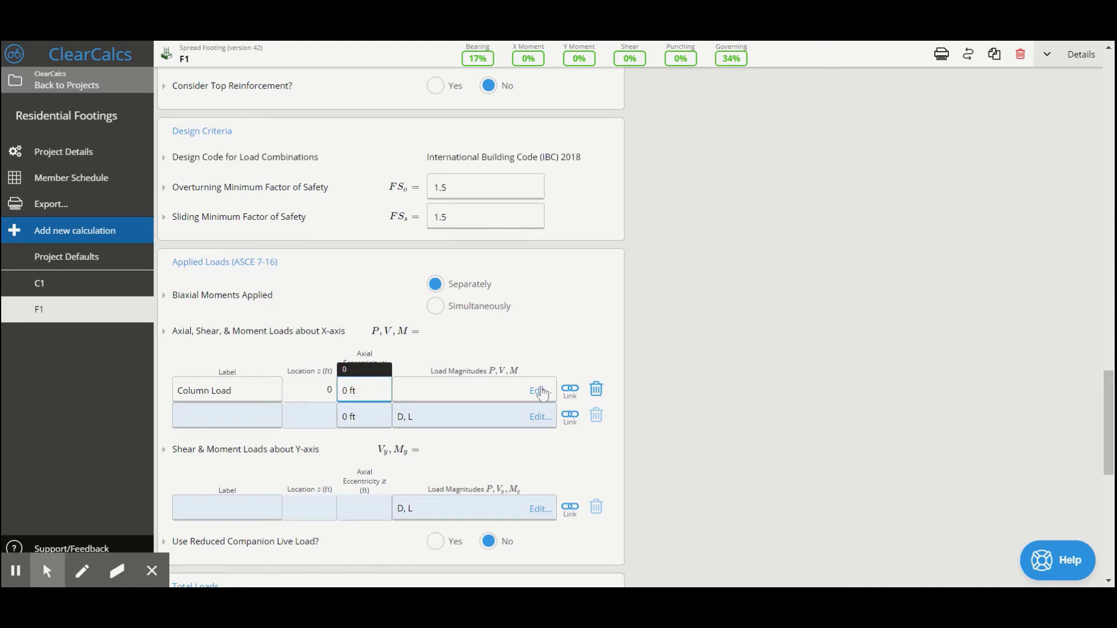
pyautogui.click(474, 396)
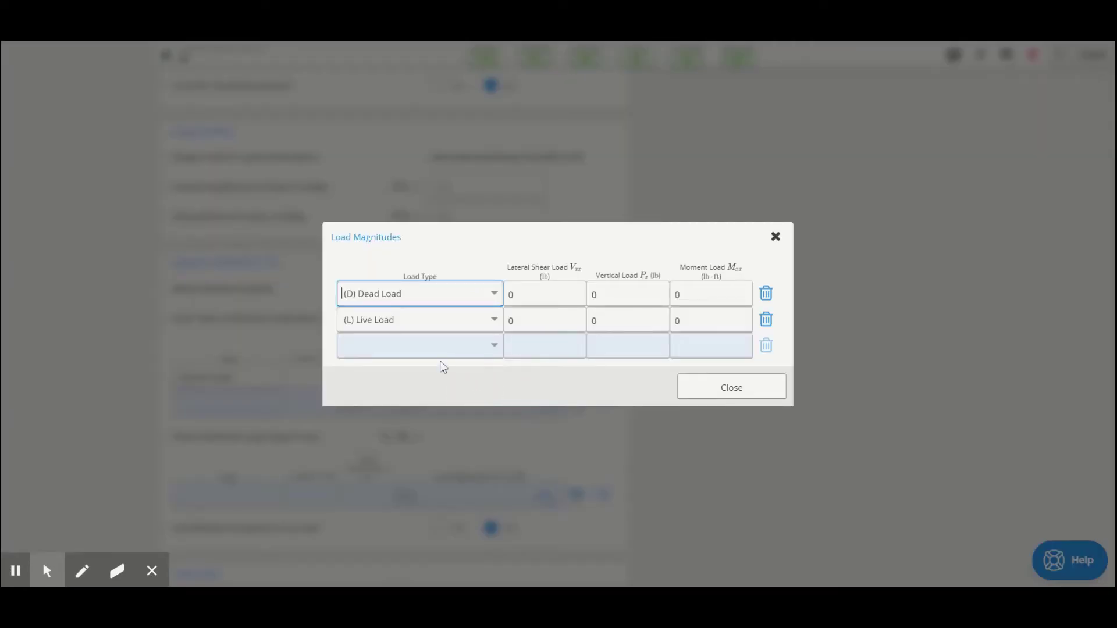
# - Link the Column Load row to sheet C1's support 1 reaction (C1-1)
pyautogui.click(722, 395)
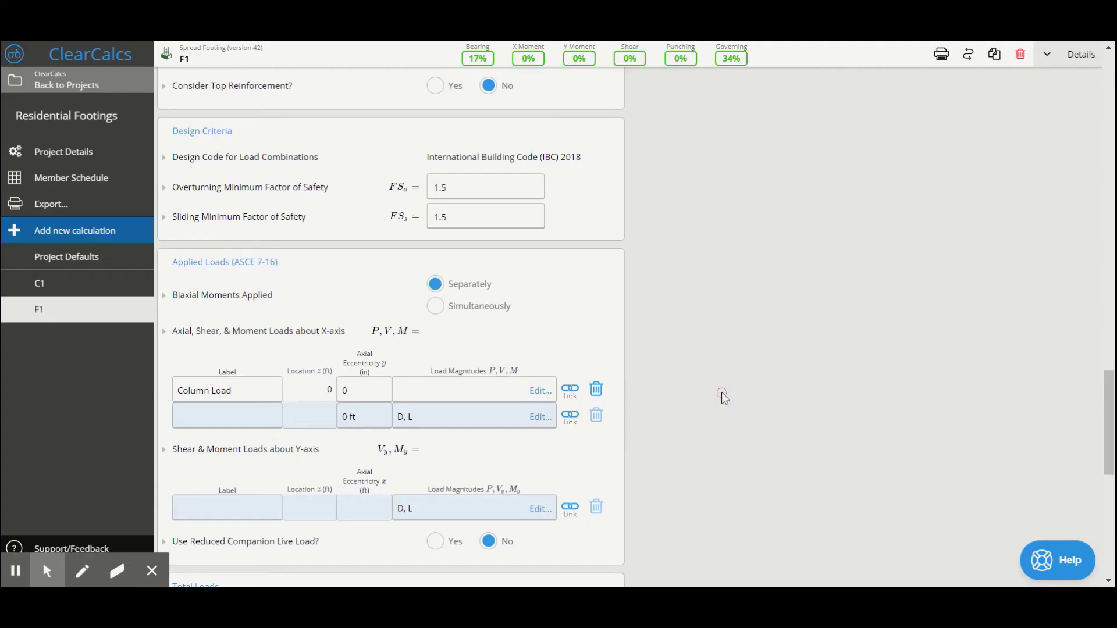
pyautogui.click(570, 390)
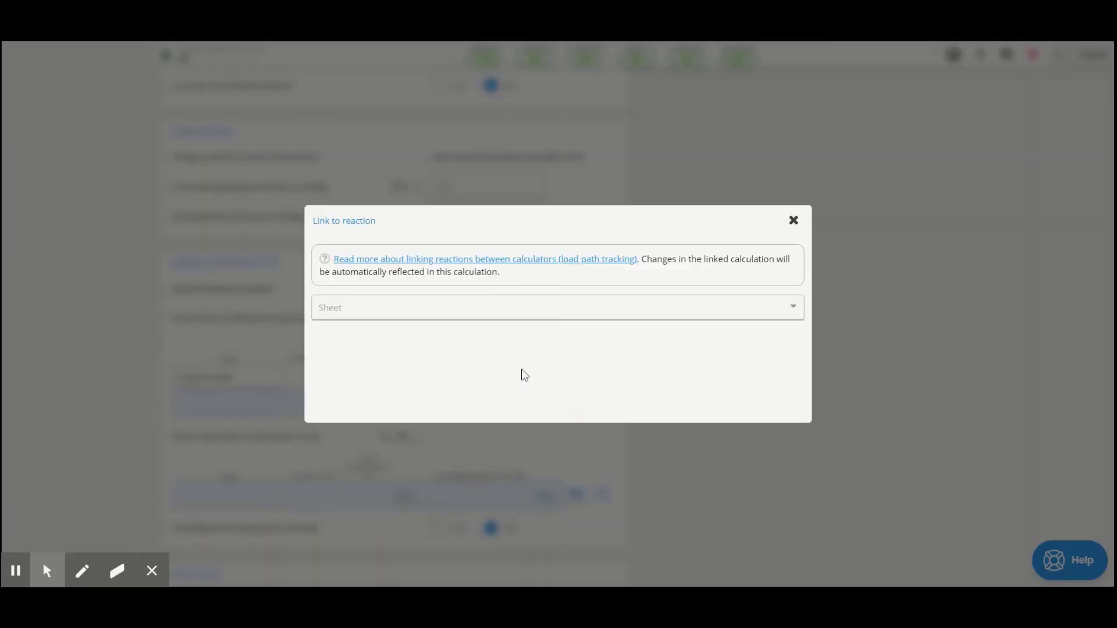
pyautogui.click(534, 308)
pyautogui.click(427, 327)
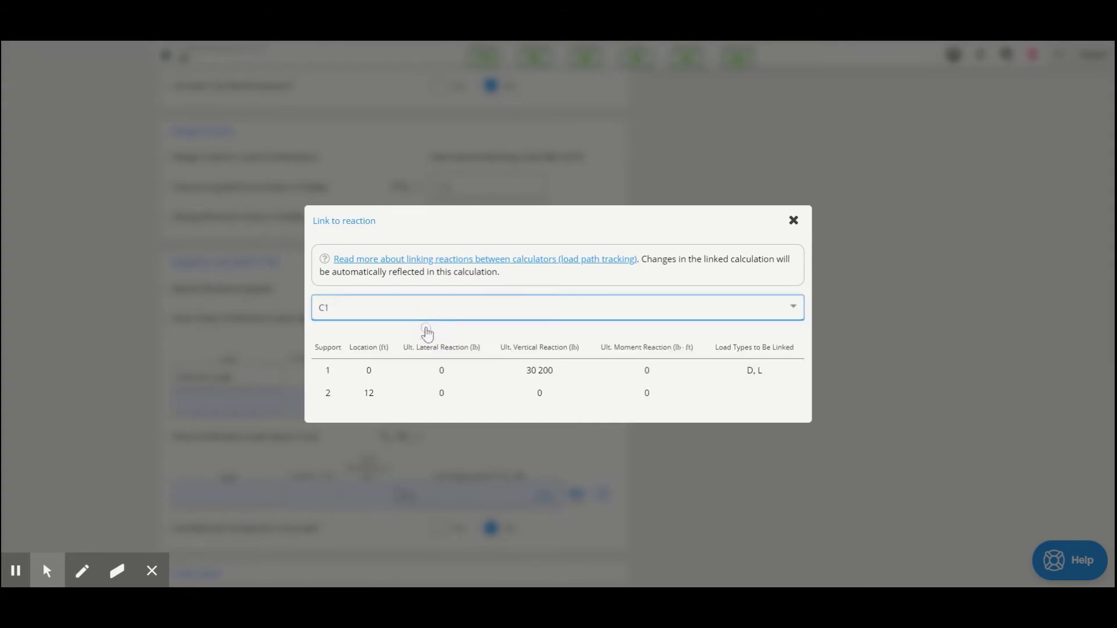
pyautogui.click(554, 372)
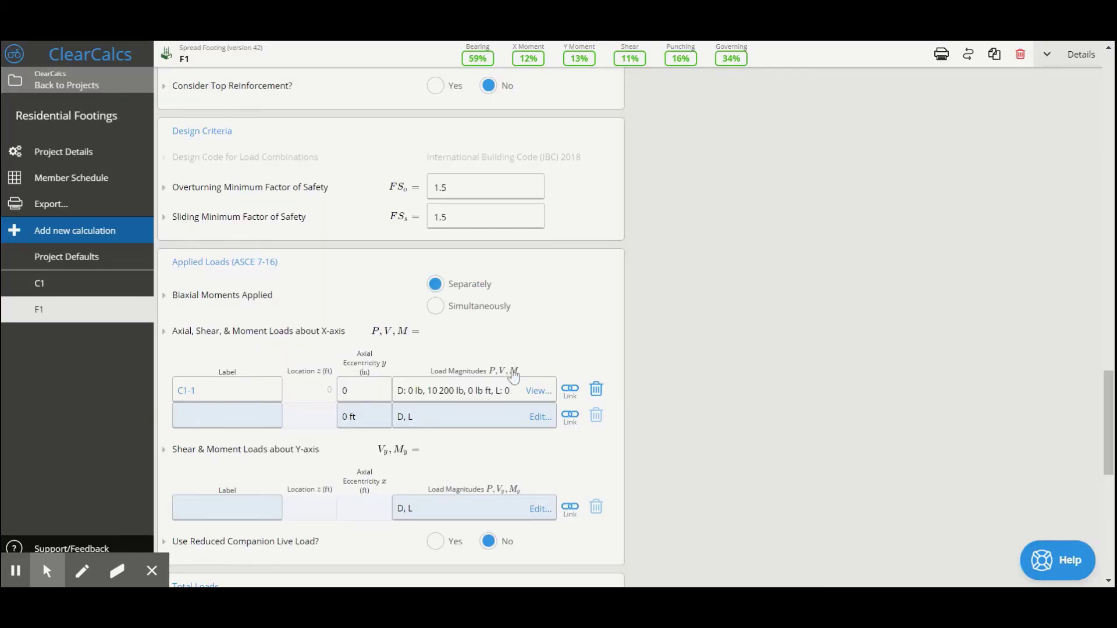
# - Review the linked magnitudes: 10,200 lb dead and 20,000 lb live
pyautogui.click(484, 389)
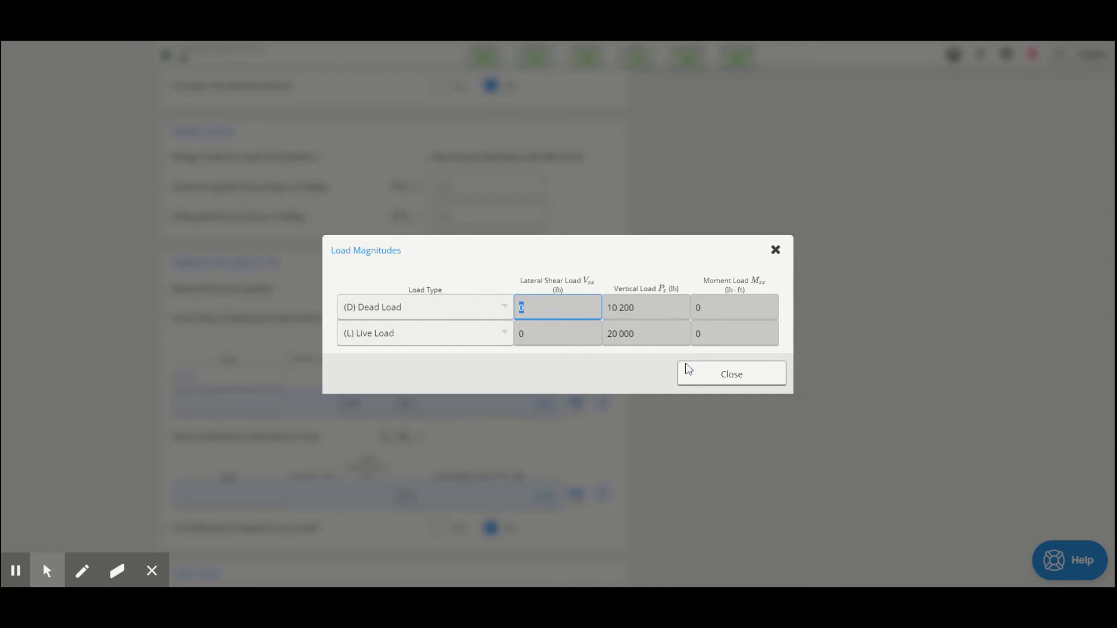
pyautogui.click(711, 380)
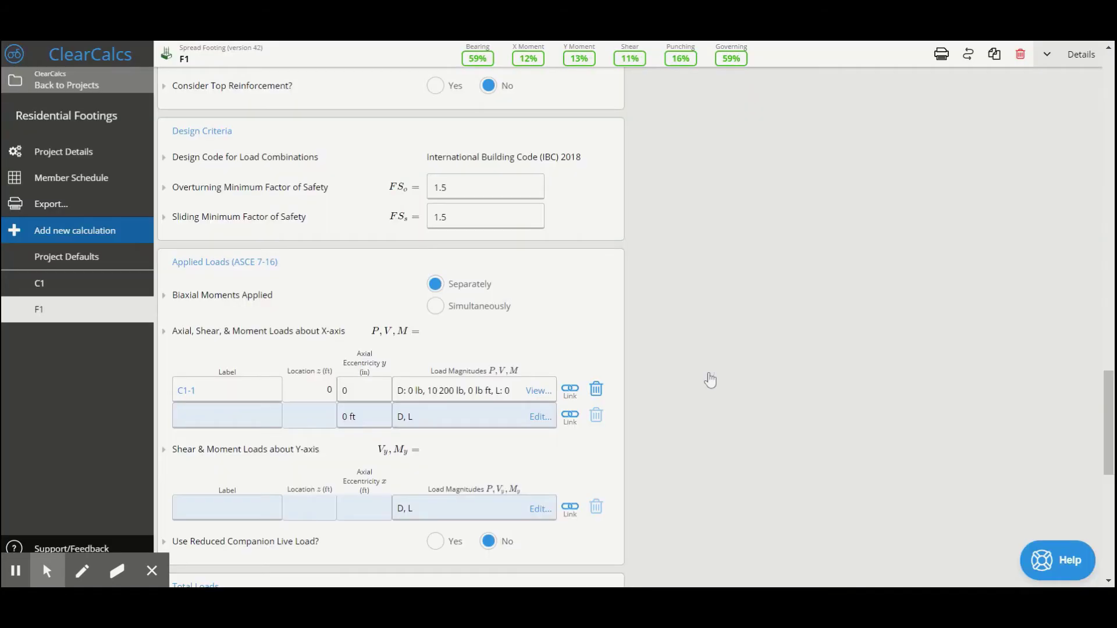
pyautogui.scroll(-1, 466, 320)
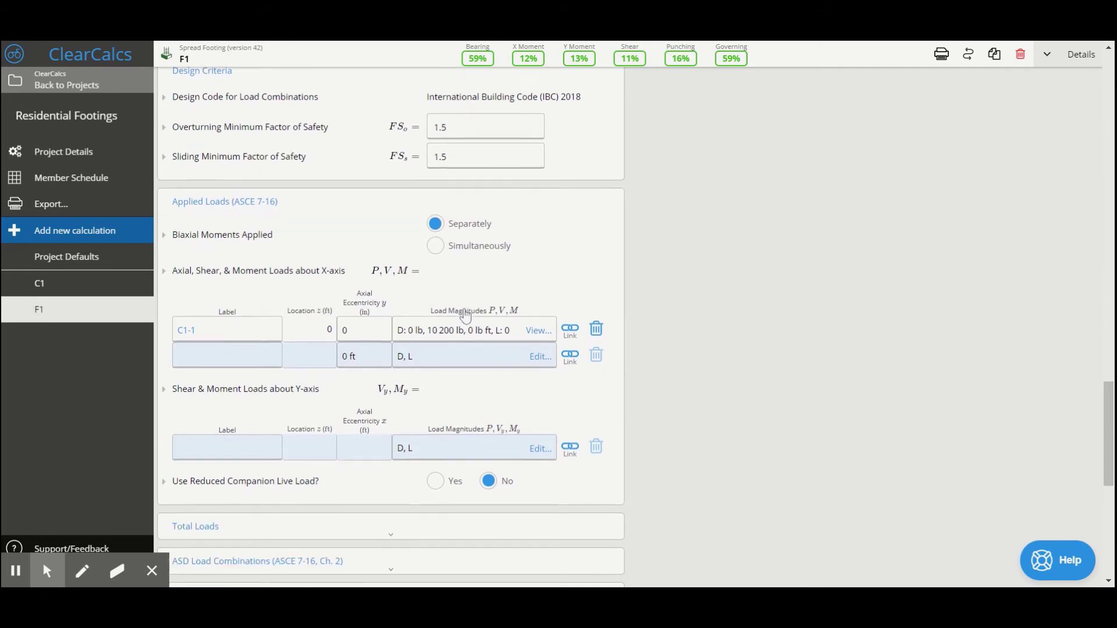
pyautogui.click(489, 320)
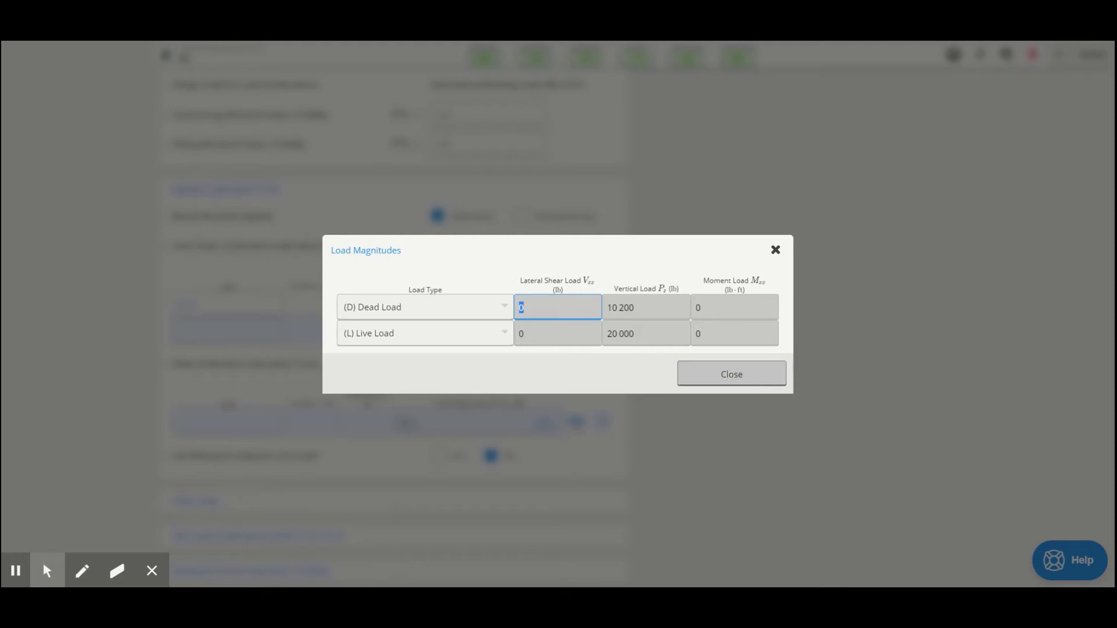
pyautogui.click(731, 374)
pyautogui.scroll(3, 500, 431)
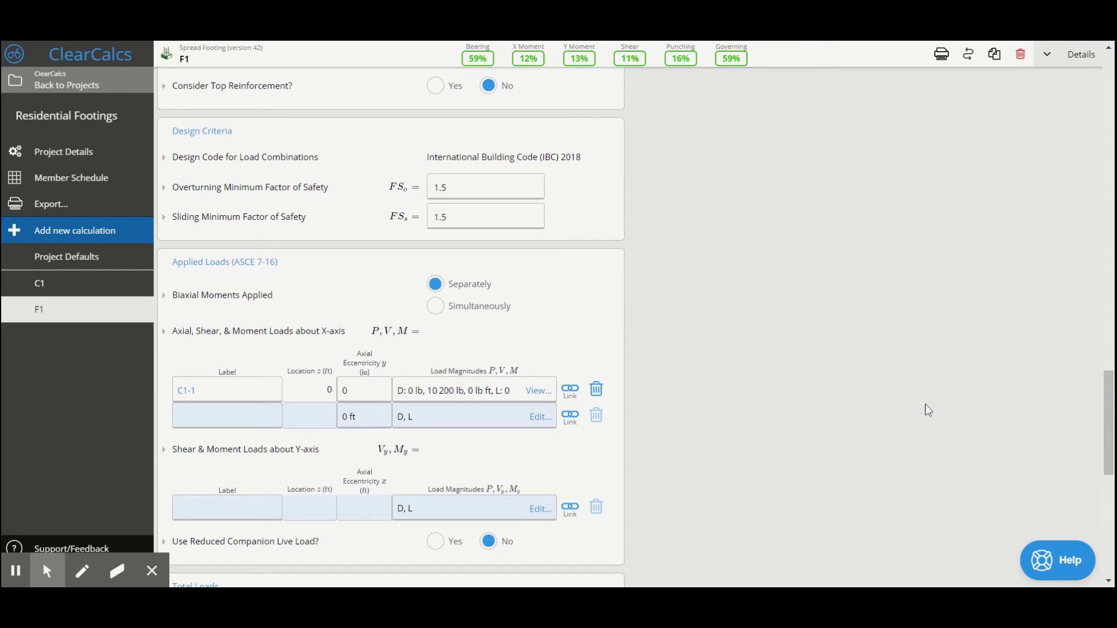
pyautogui.scroll(10, 1106, 414)
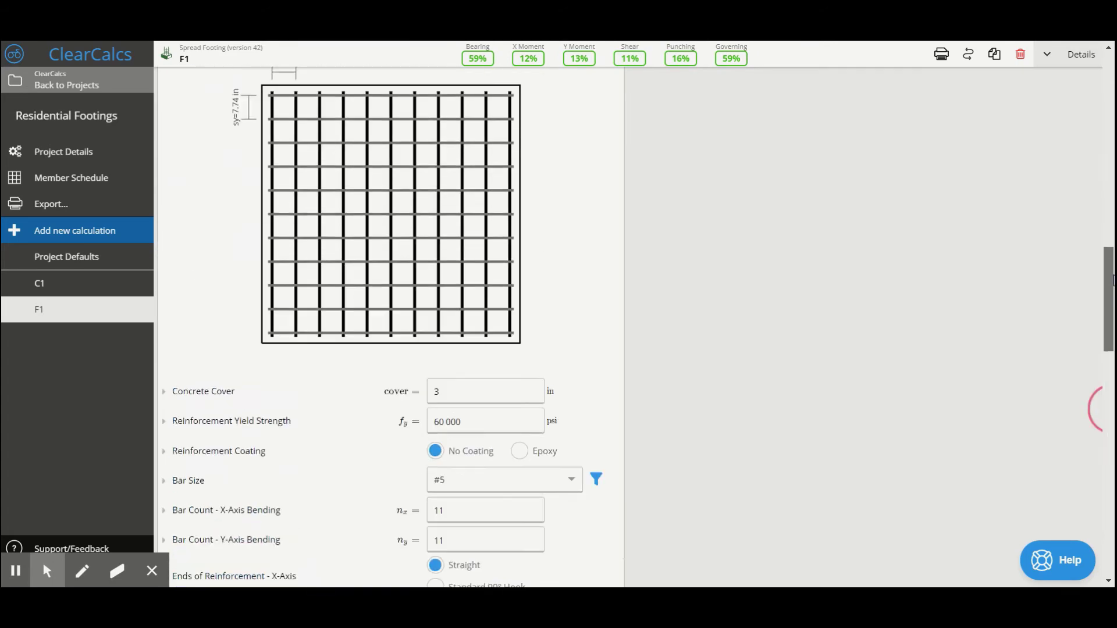
pyautogui.scroll(4, 1103, 411)
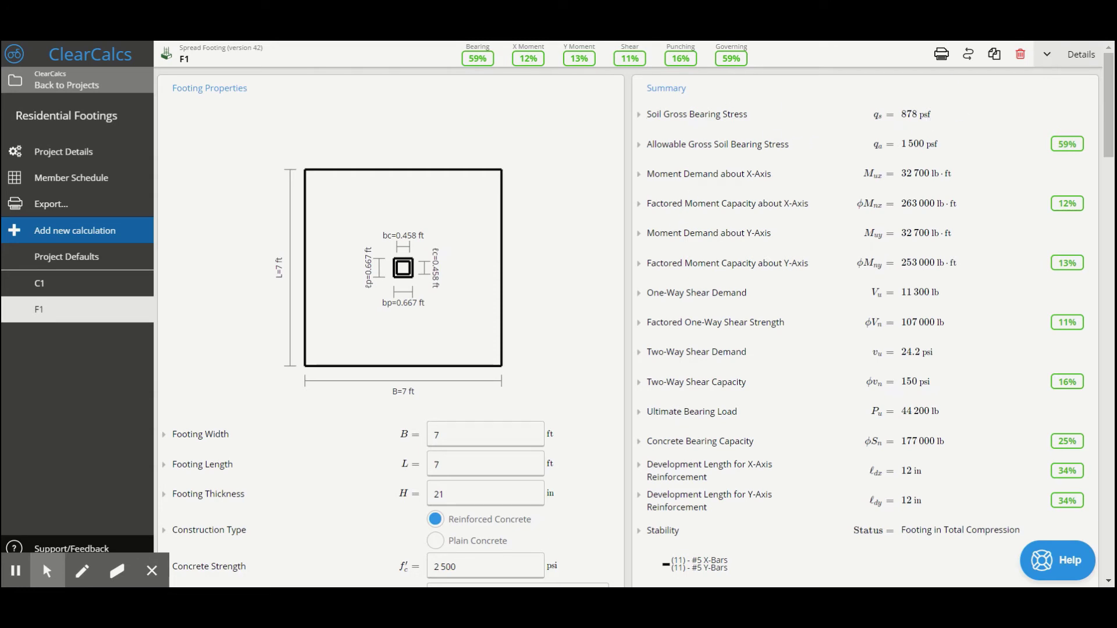
pyautogui.moveTo(902, 144); pyautogui.dragTo(938, 150)
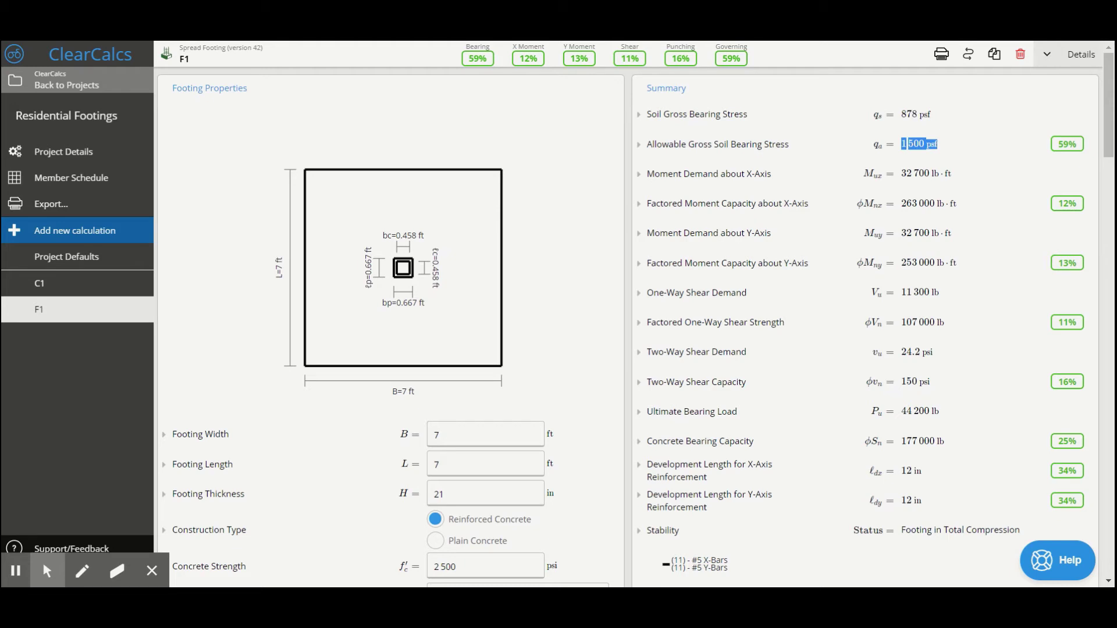
pyautogui.moveTo(902, 114); pyautogui.dragTo(928, 113)
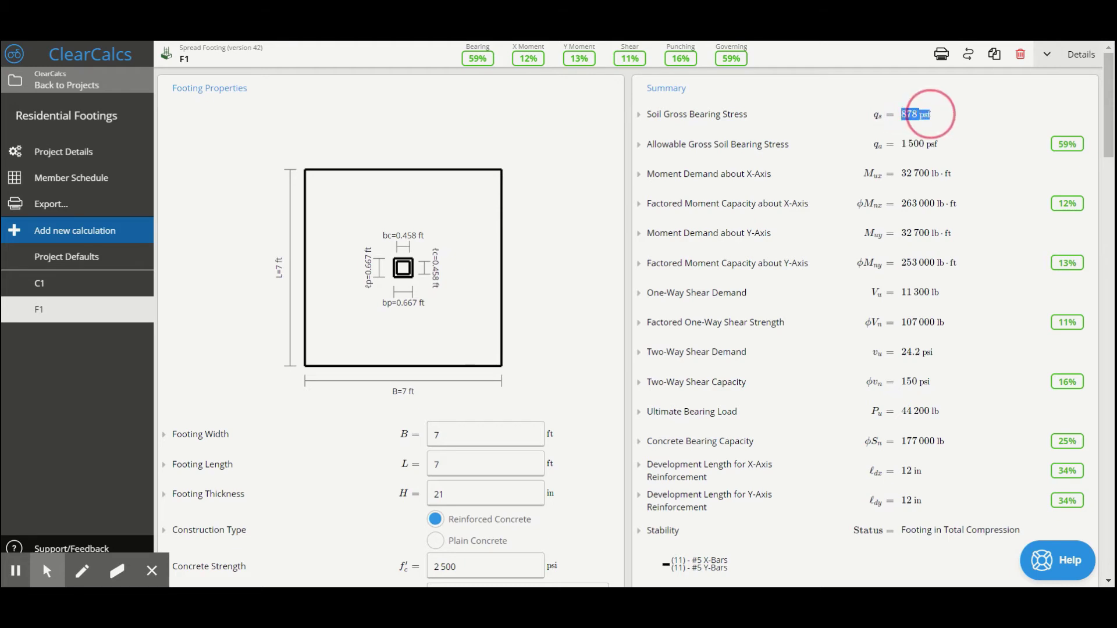
pyautogui.click(896, 134)
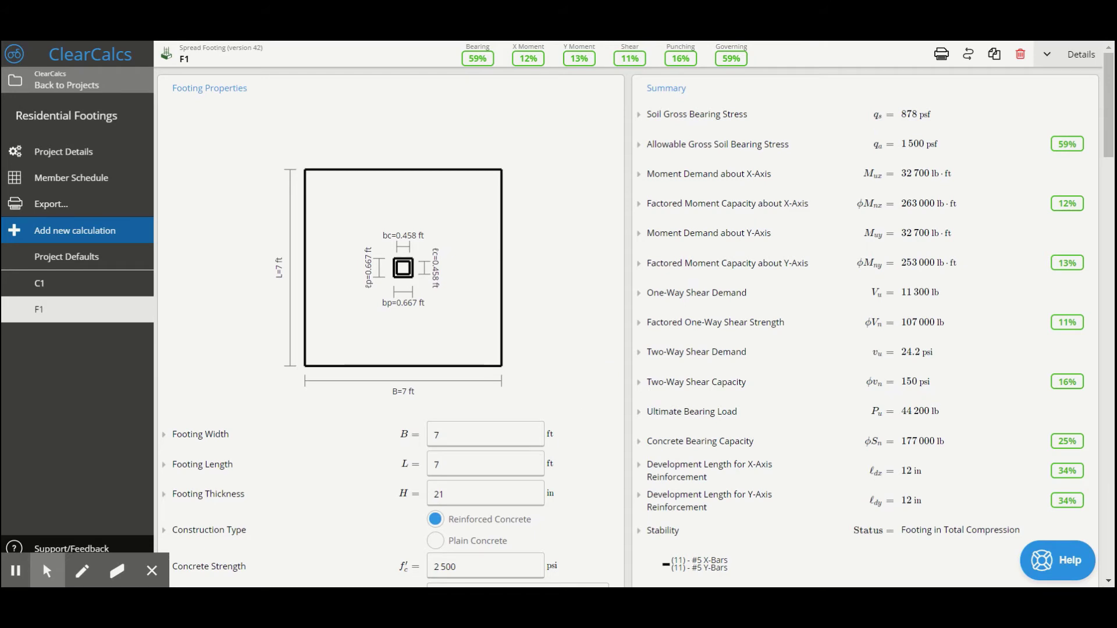
# - Set the footing width and length to 5 ft each
pyautogui.click(521, 440)
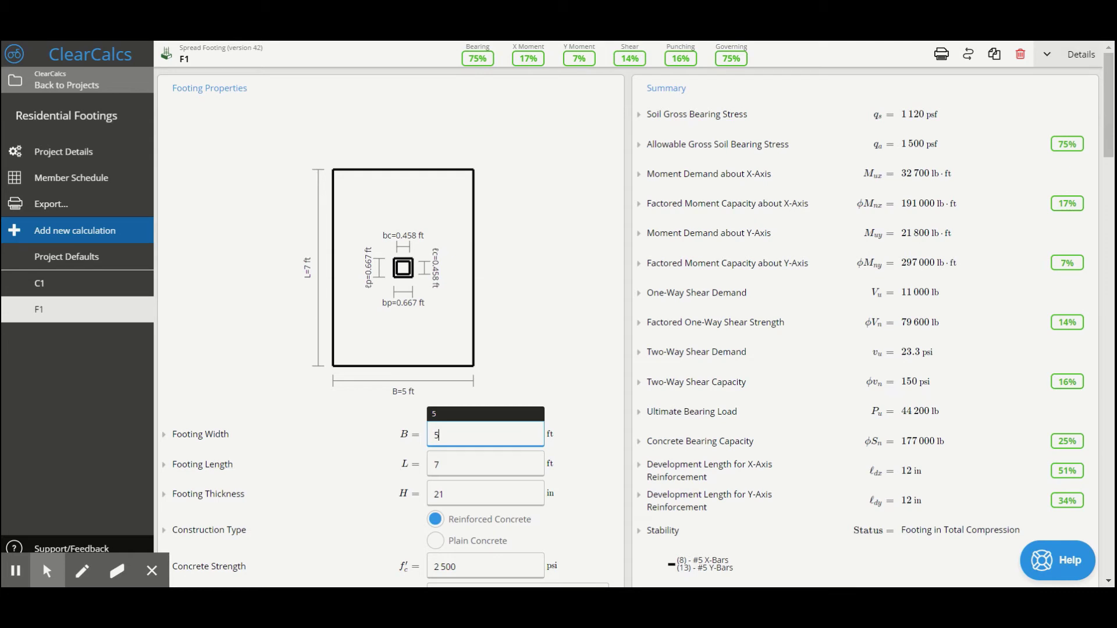
pyautogui.click(468, 459)
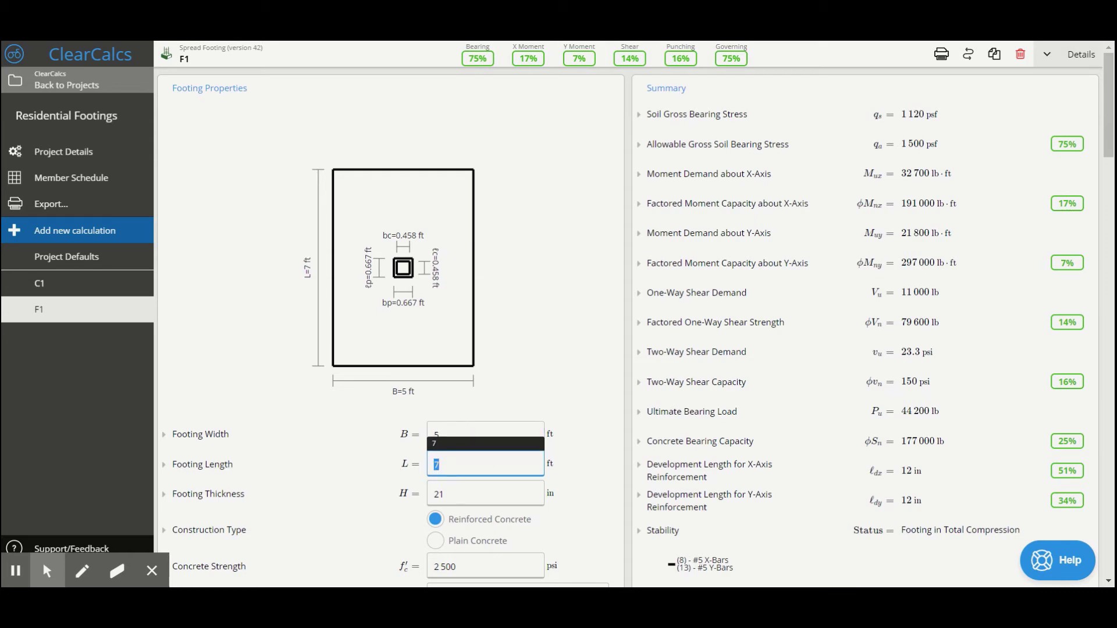
pyautogui.write('8')
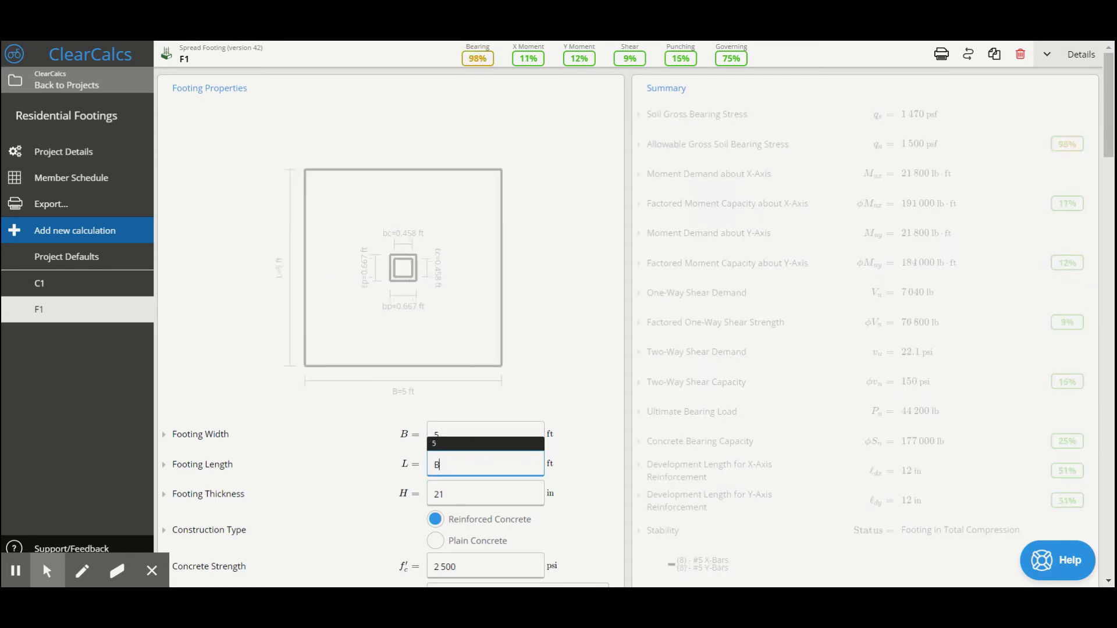
pyautogui.click(454, 432)
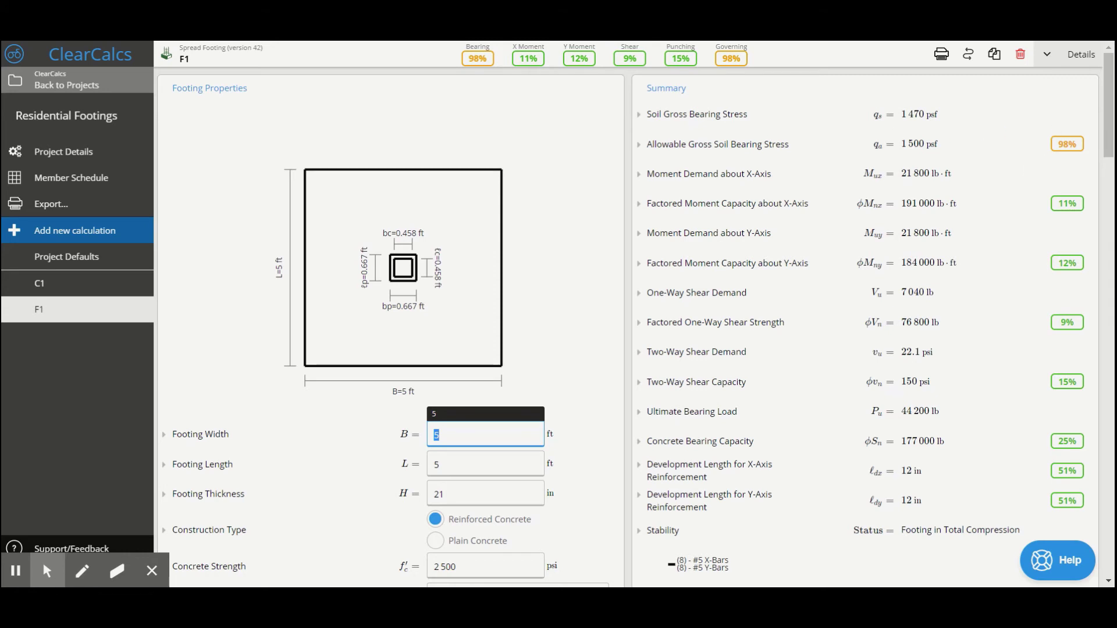
# - Compare the 1,470 psf soil bearing stress against the 1,500 psf allowable
pyautogui.moveTo(901, 114); pyautogui.dragTo(938, 114)
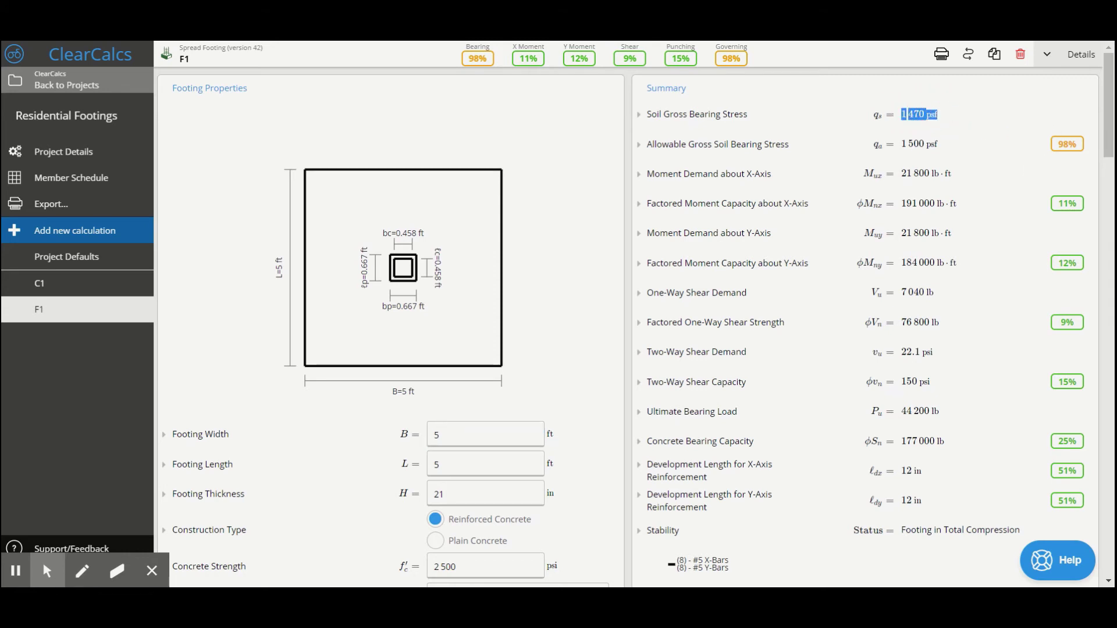
pyautogui.moveTo(902, 143); pyautogui.dragTo(947, 144)
pyautogui.click(954, 145)
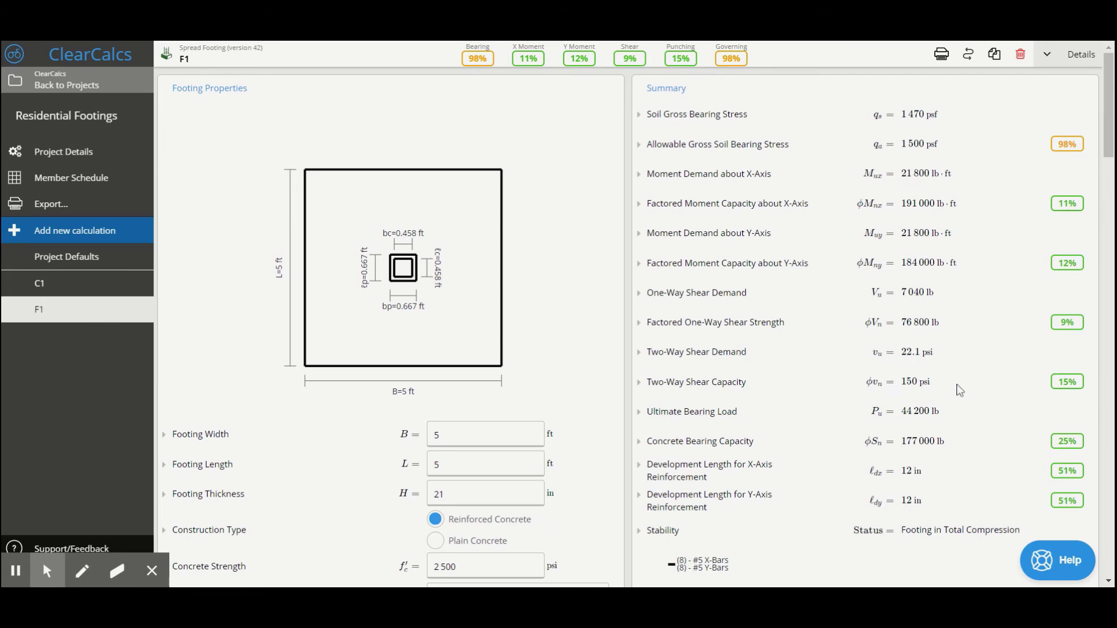
pyautogui.click(648, 301)
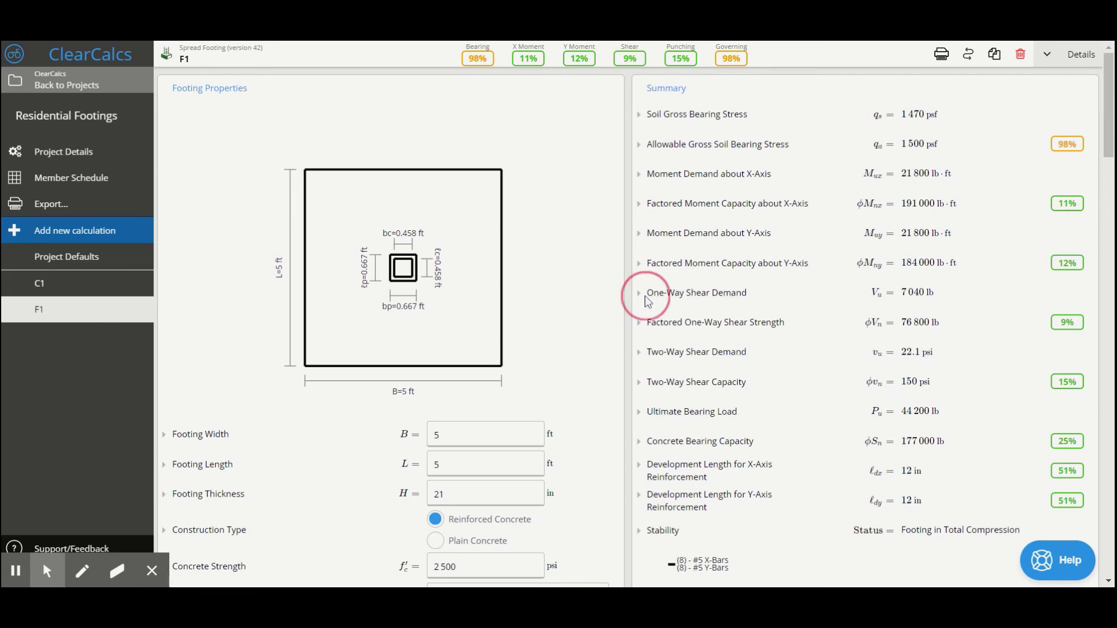
pyautogui.moveTo(648, 301); pyautogui.dragTo(998, 382)
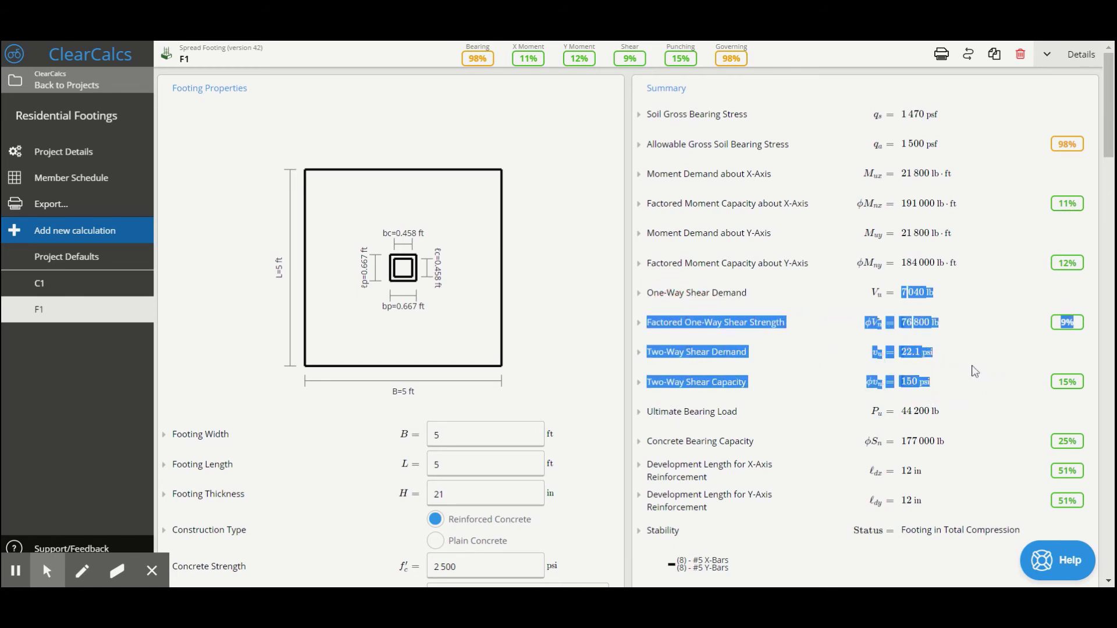
pyautogui.click(783, 300)
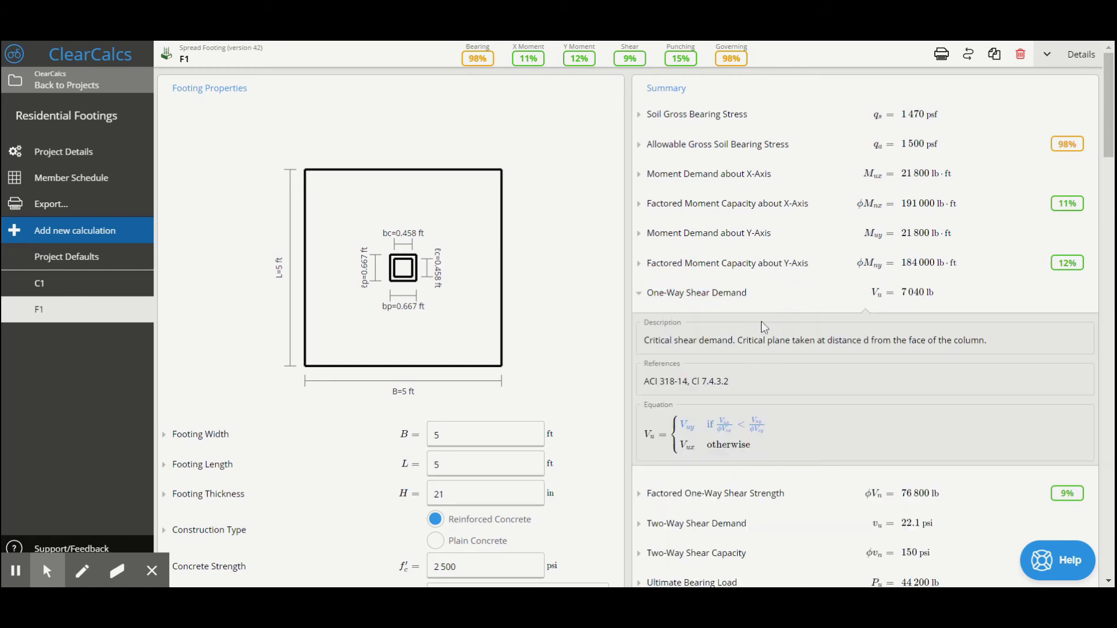
pyautogui.click(743, 297)
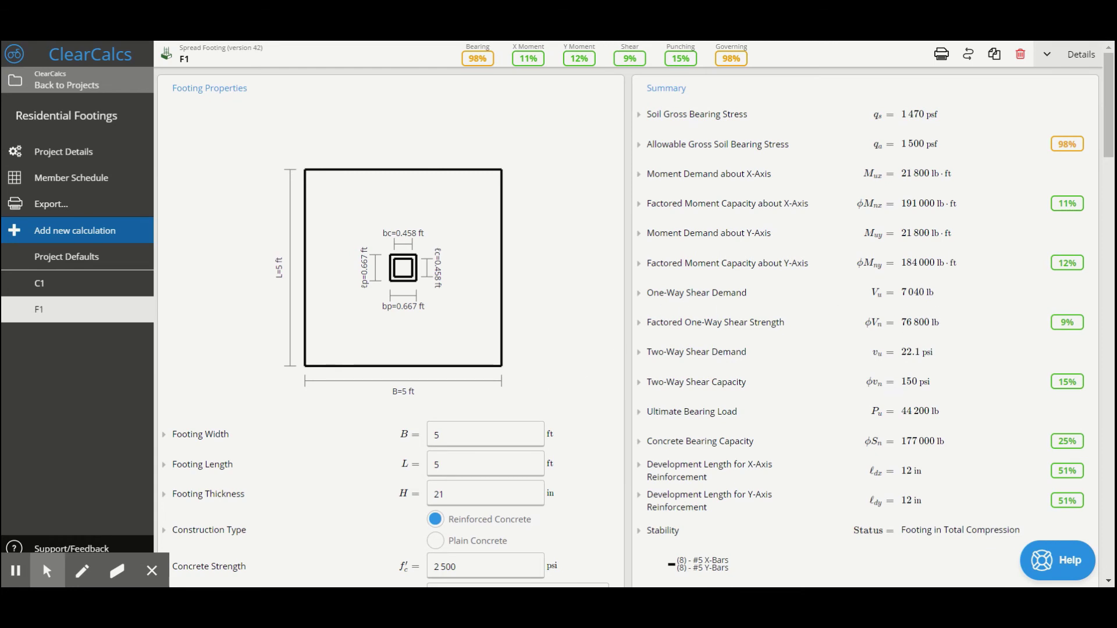
pyautogui.doubleClick(924, 322)
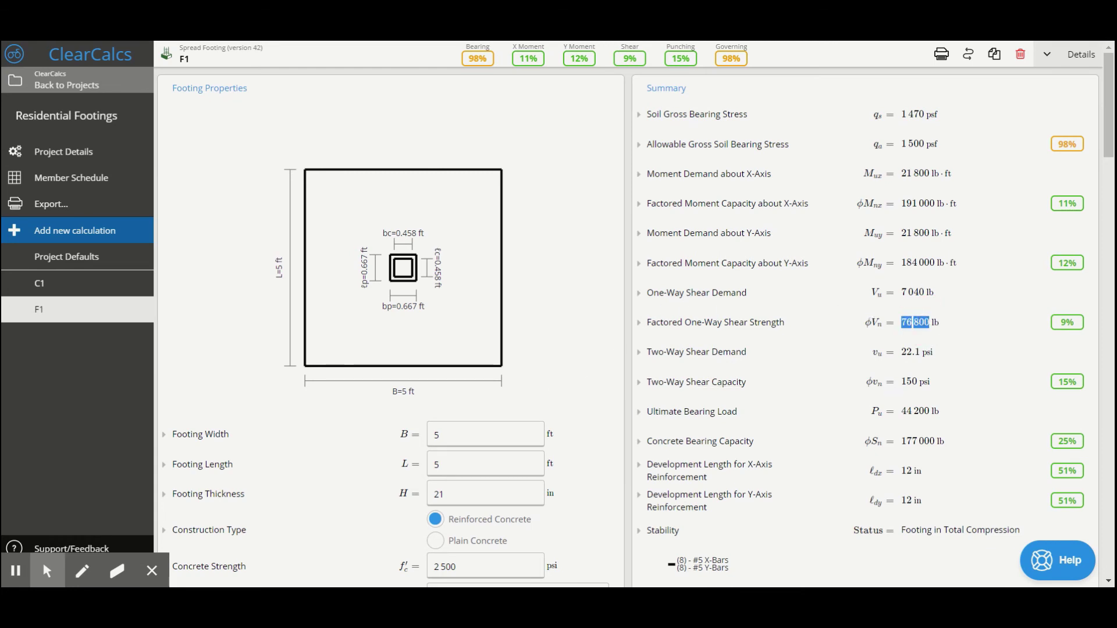
pyautogui.doubleClick(919, 386)
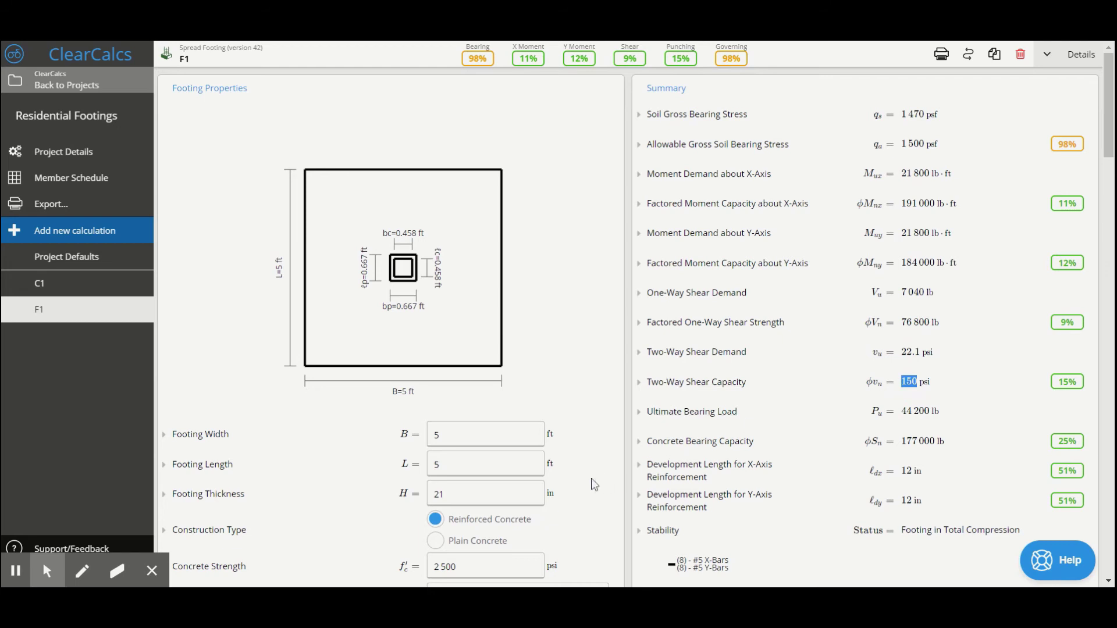
pyautogui.click(999, 367)
# - Try a 14 in footing thickness and review the two-way shear ratio and 1,380 psf bearing stress
pyautogui.click(460, 495)
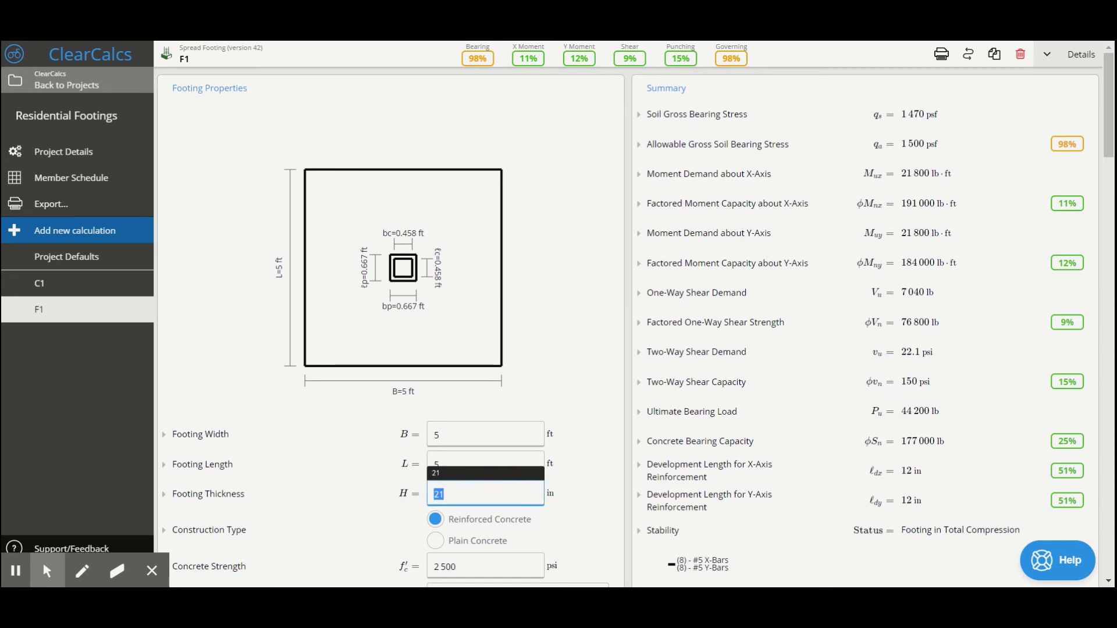
pyautogui.write('14')
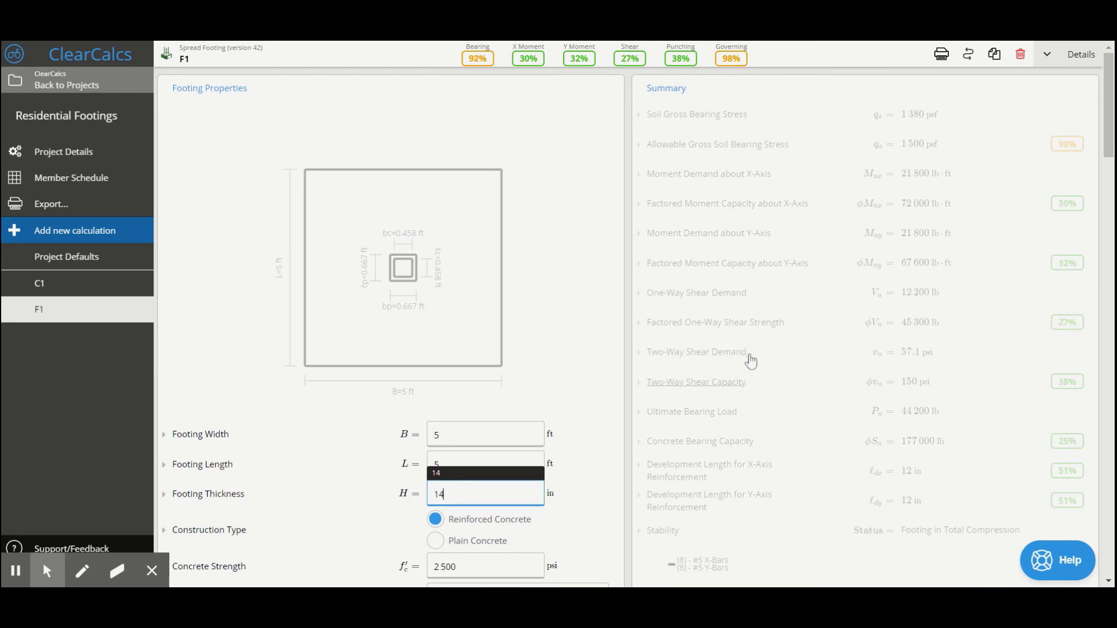
pyautogui.doubleClick(1063, 323)
pyautogui.click(1065, 383)
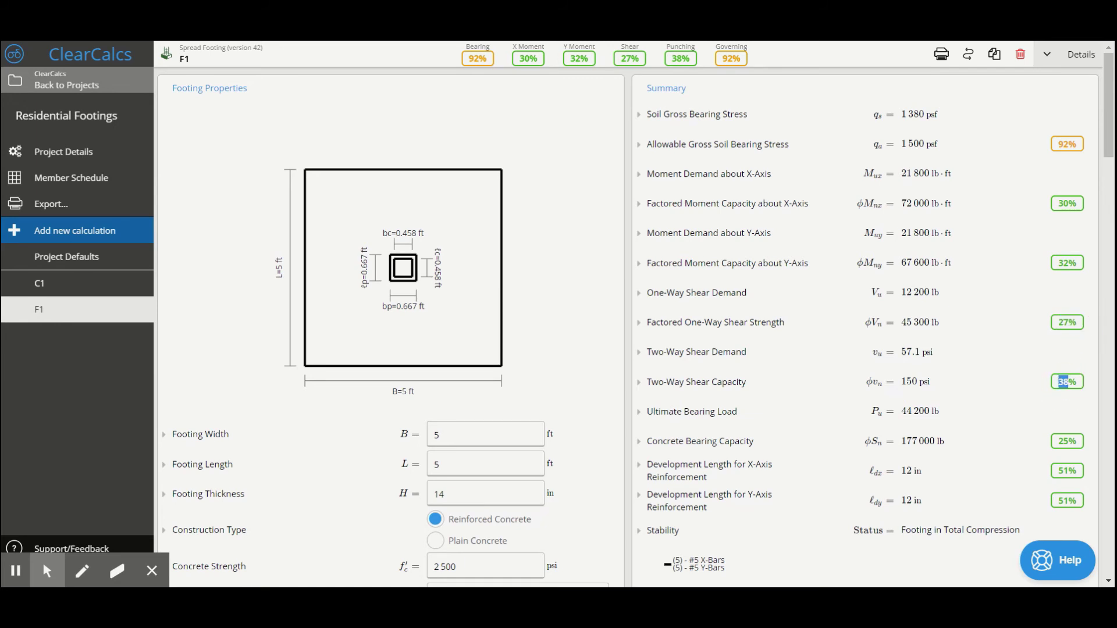
pyautogui.click(1057, 381)
pyautogui.scroll(-1, 631, 358)
pyautogui.scroll(1, 694, 311)
pyautogui.moveTo(901, 115); pyautogui.dragTo(944, 116)
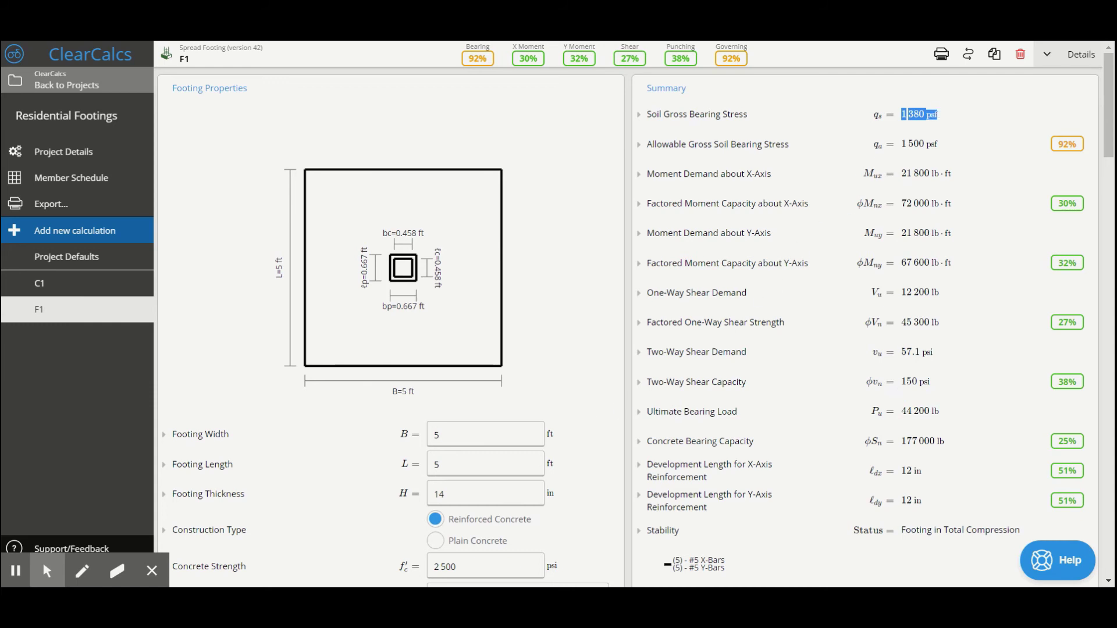
# - Reduce the footing thickness to 12 in
pyautogui.doubleClick(494, 494)
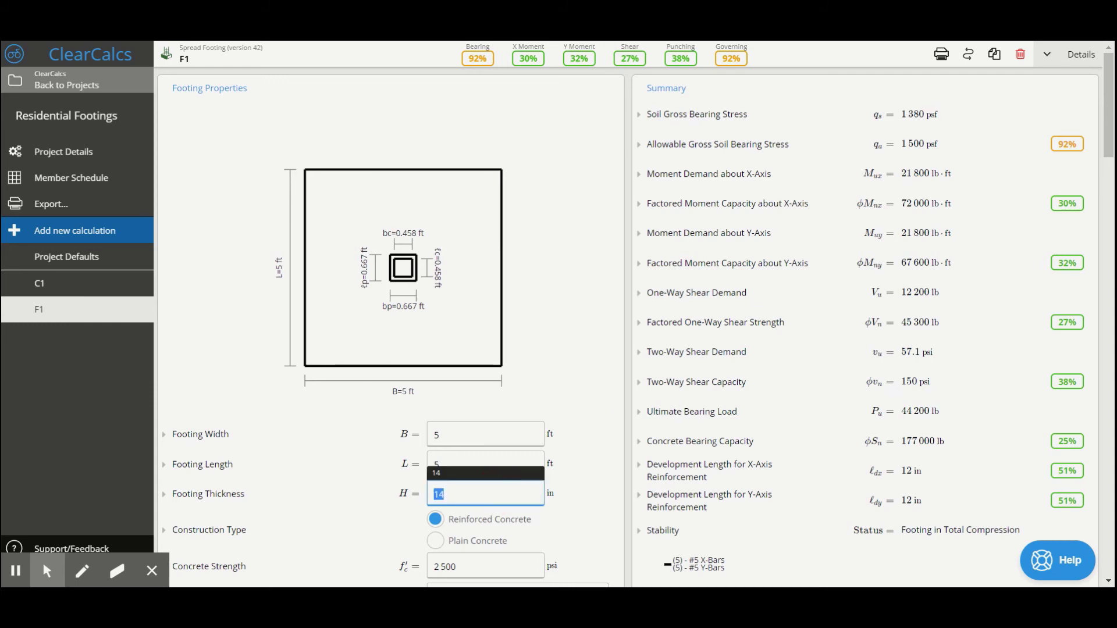
pyautogui.write('12')
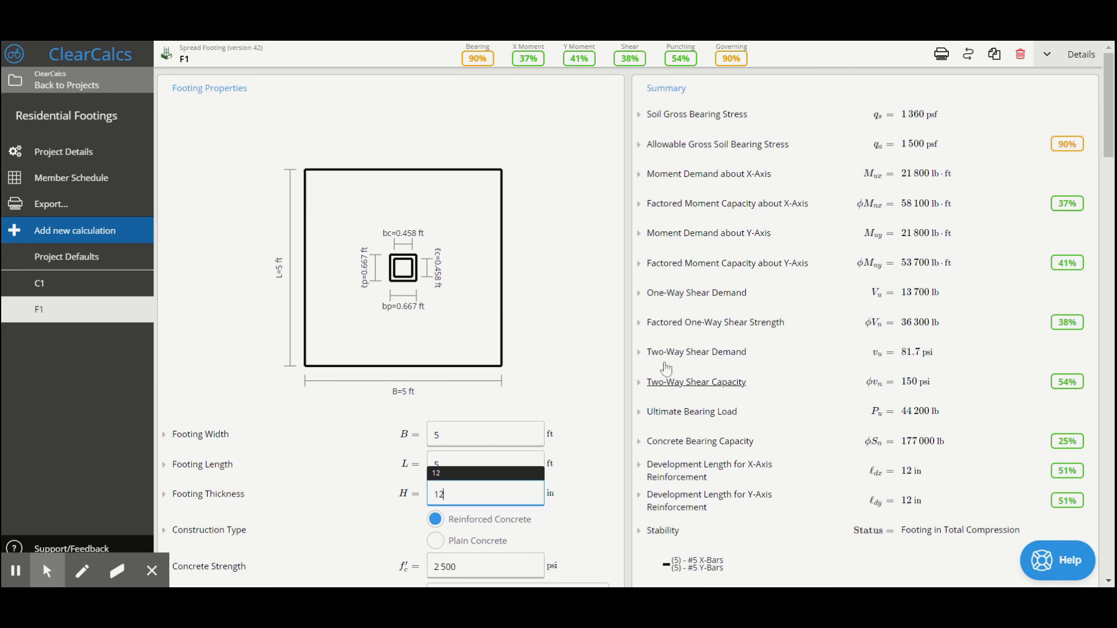
pyautogui.click(628, 320)
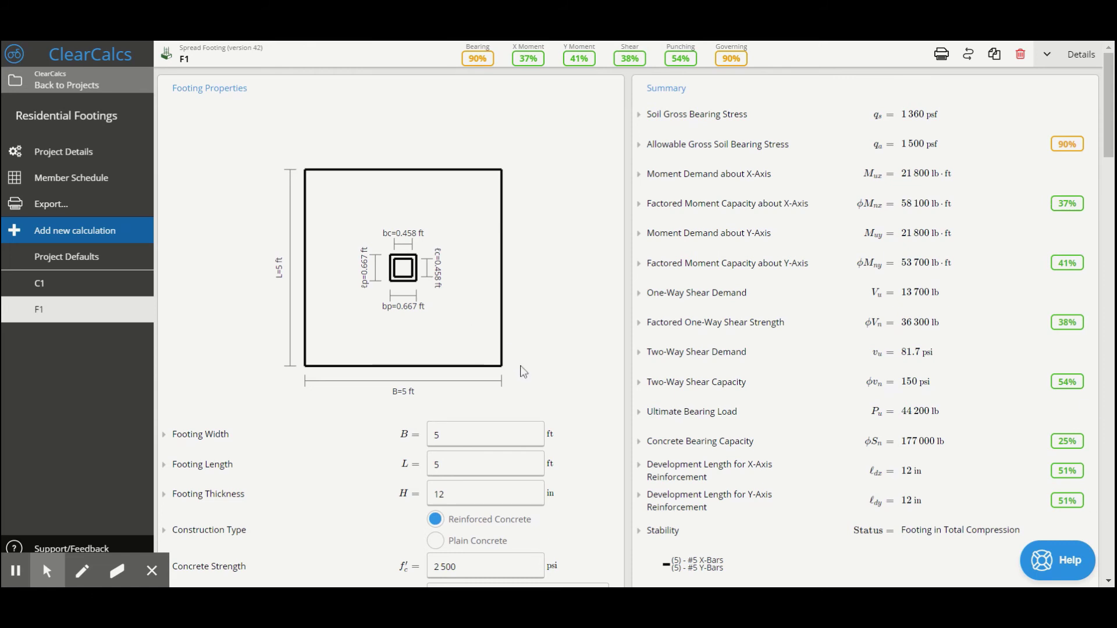
pyautogui.scroll(-1, 519, 369)
pyautogui.scroll(-1, 518, 368)
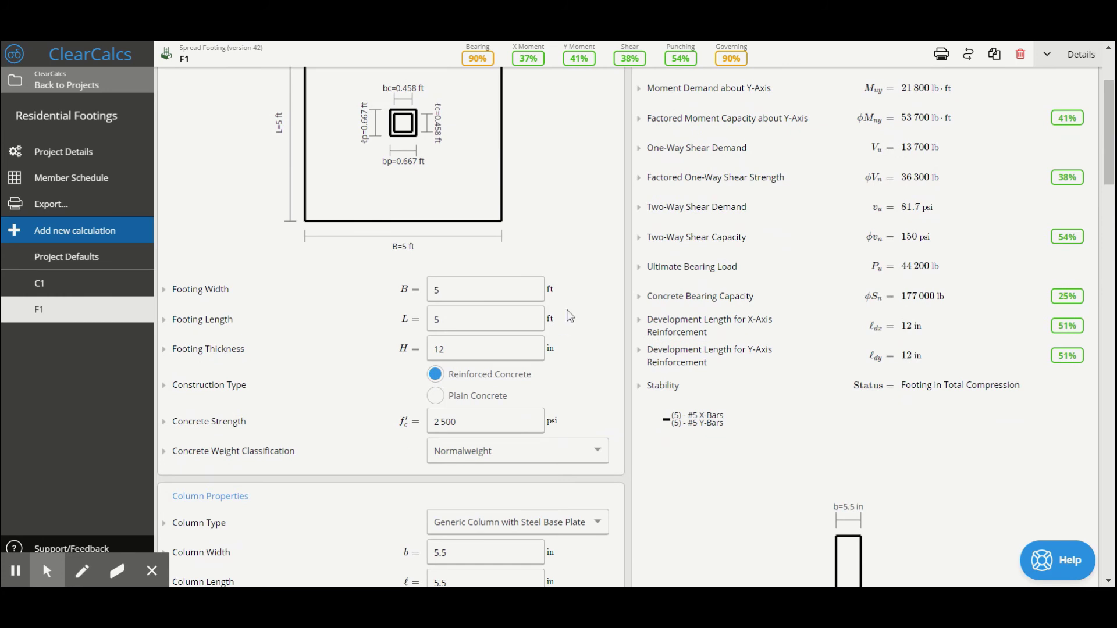
pyautogui.scroll(-4, 569, 315)
pyautogui.scroll(-1, 569, 314)
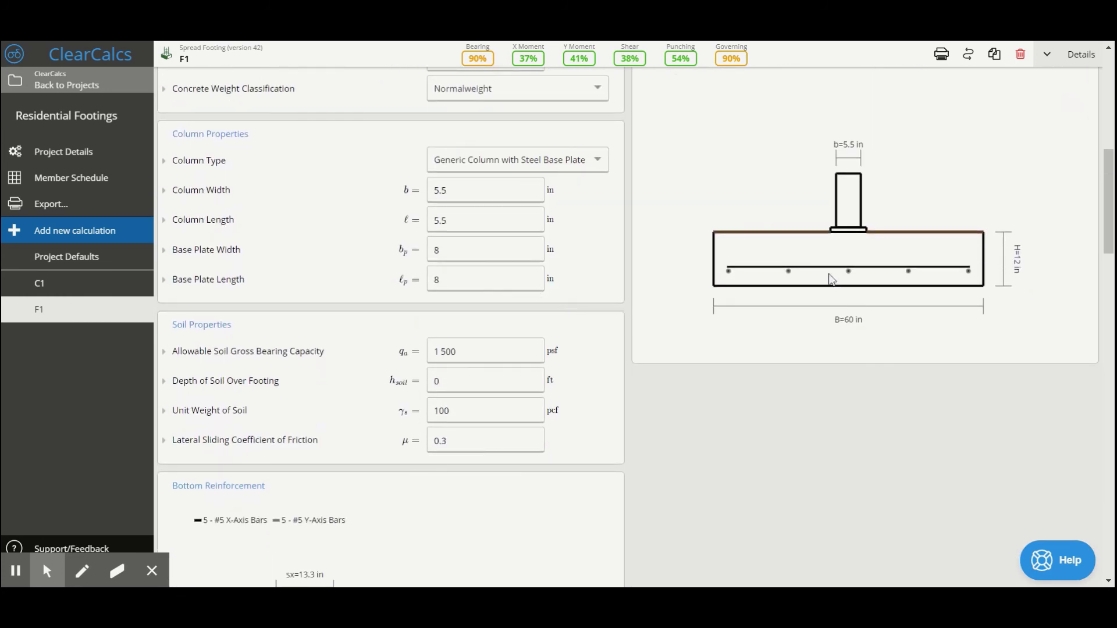
pyautogui.scroll(-6, 853, 269)
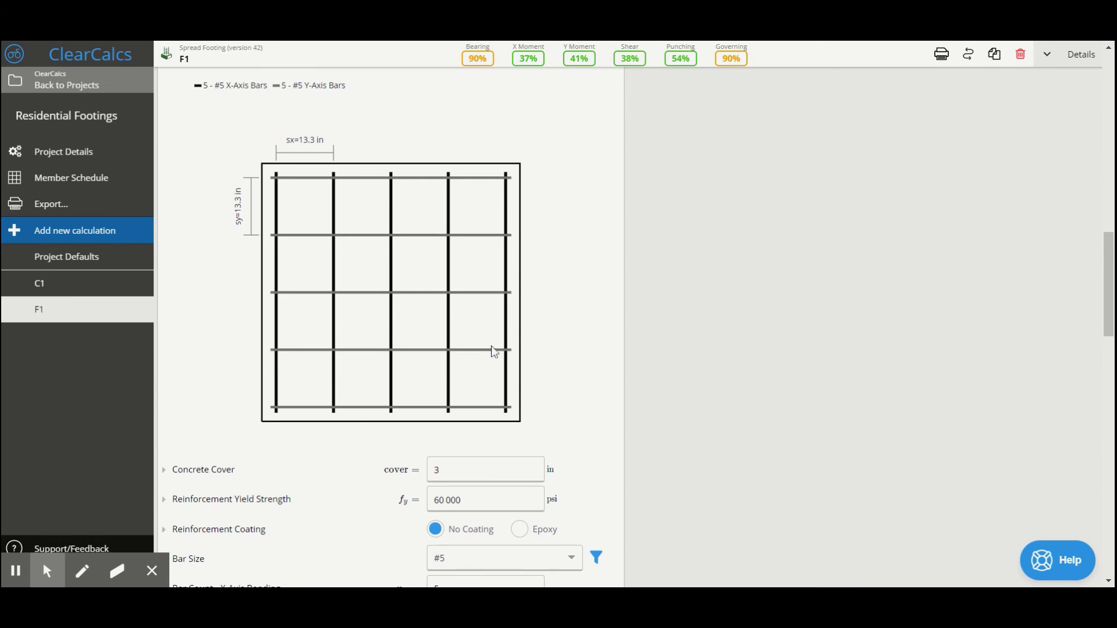
pyautogui.scroll(-1, 506, 324)
pyautogui.scroll(-1, 508, 324)
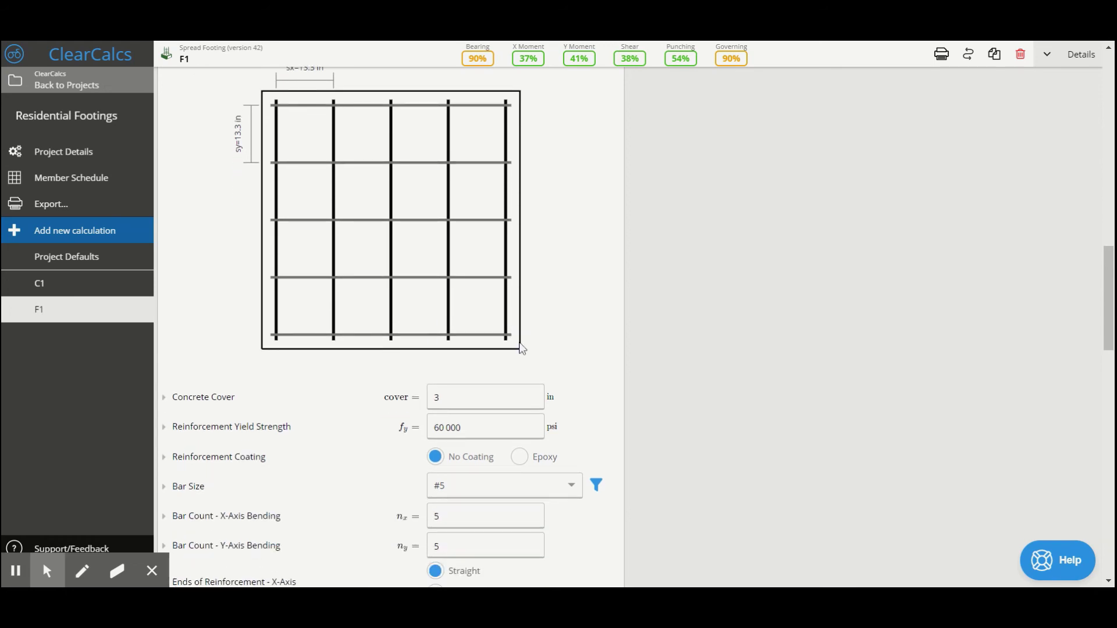
pyautogui.click(461, 516)
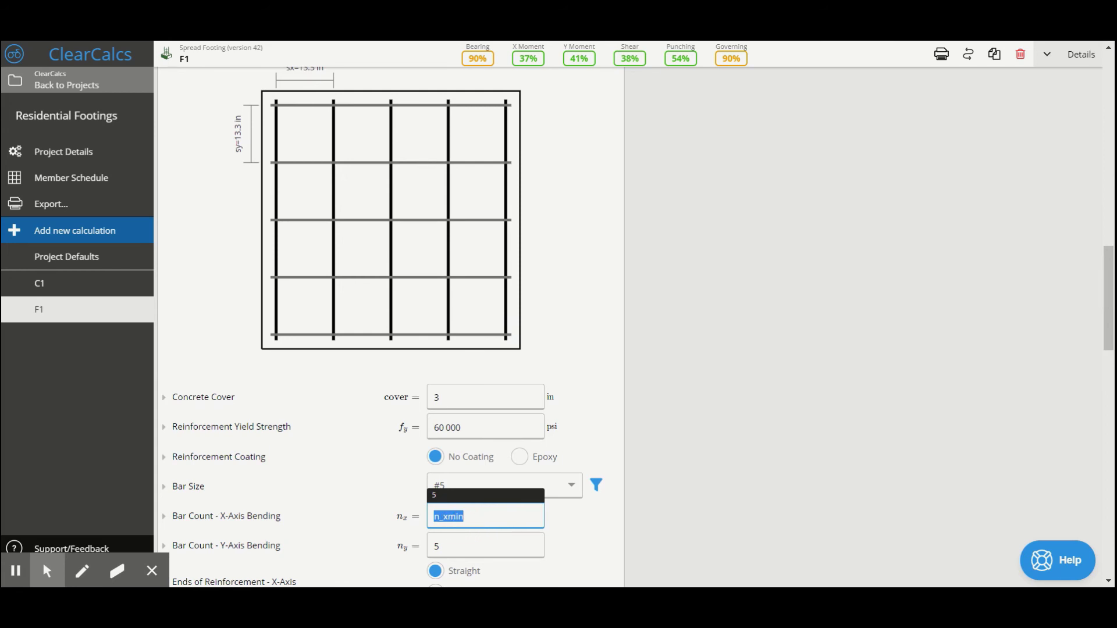
pyautogui.scroll(-1, 506, 324)
pyautogui.click(461, 474)
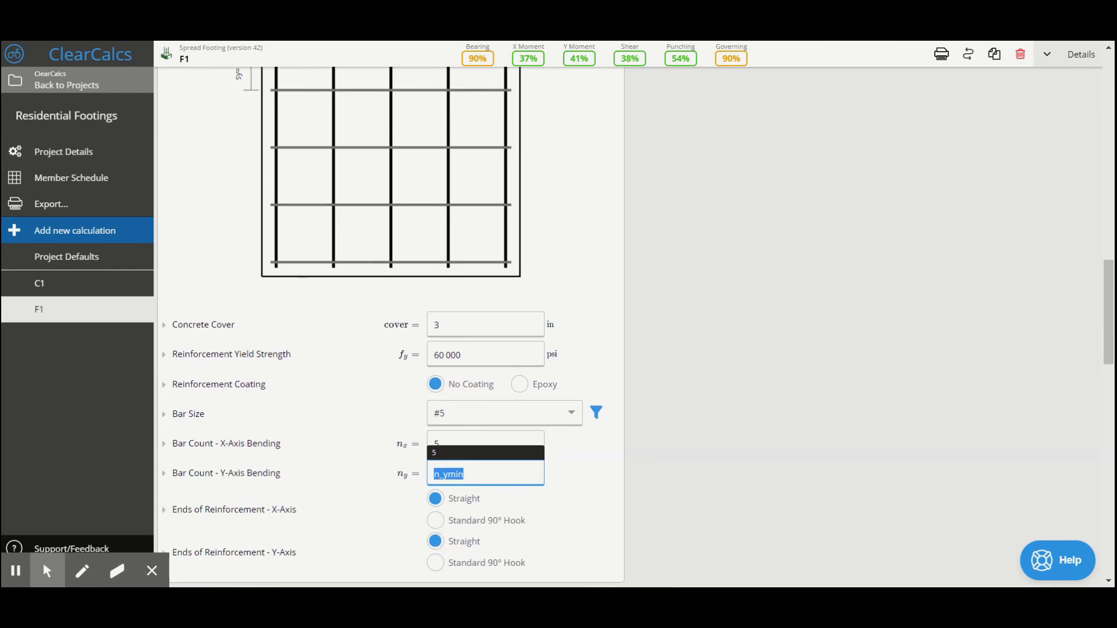
pyautogui.click(460, 444)
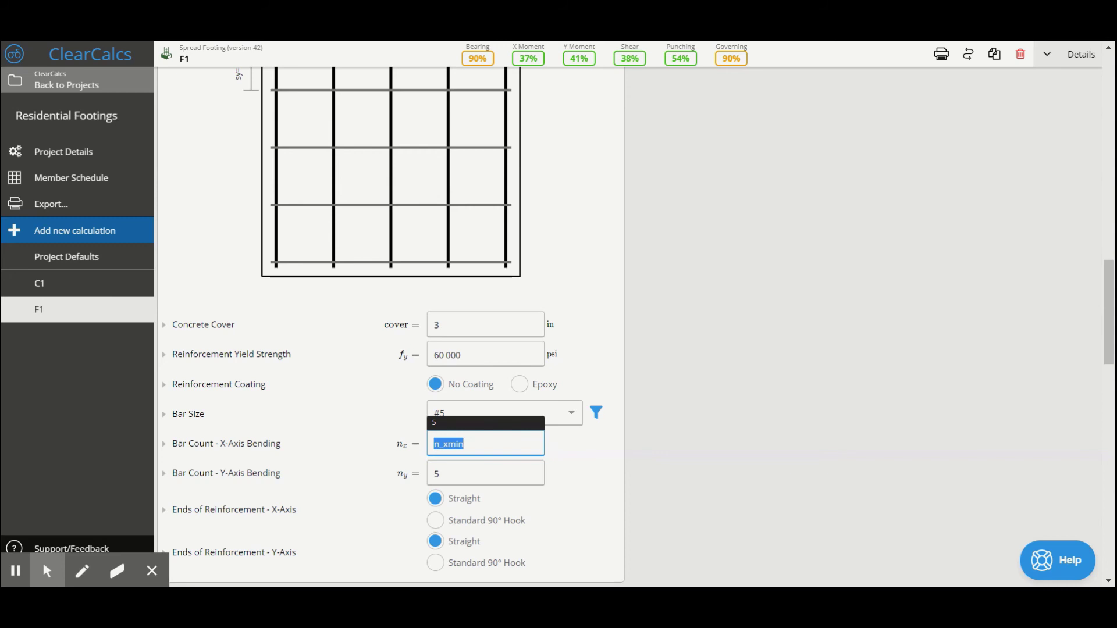
pyautogui.write('6')
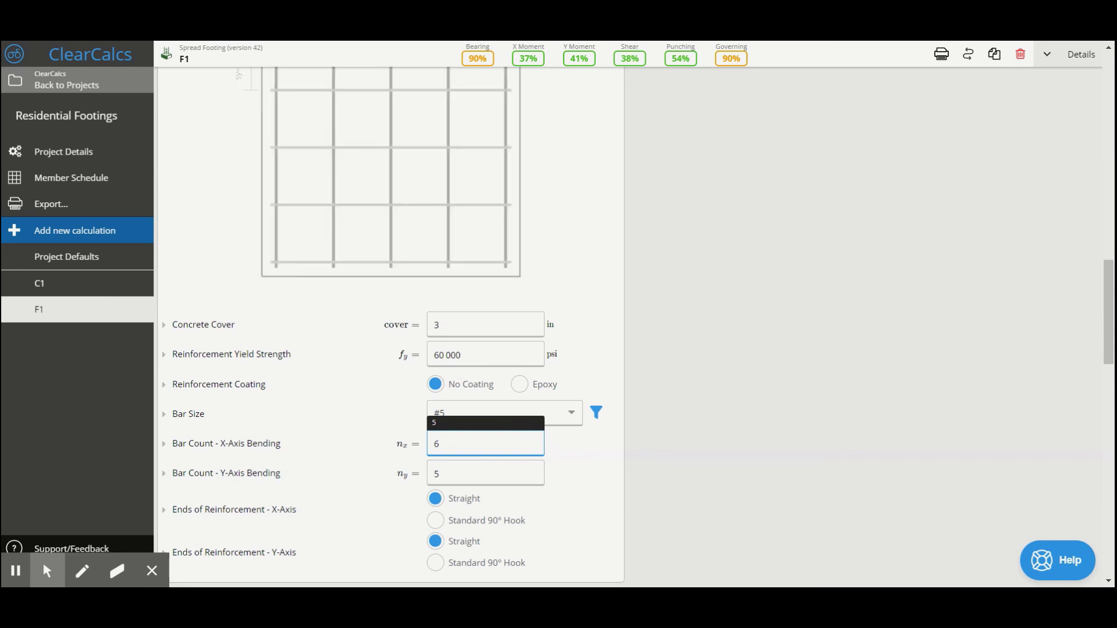
pyautogui.press('Tab')
pyautogui.write('6')
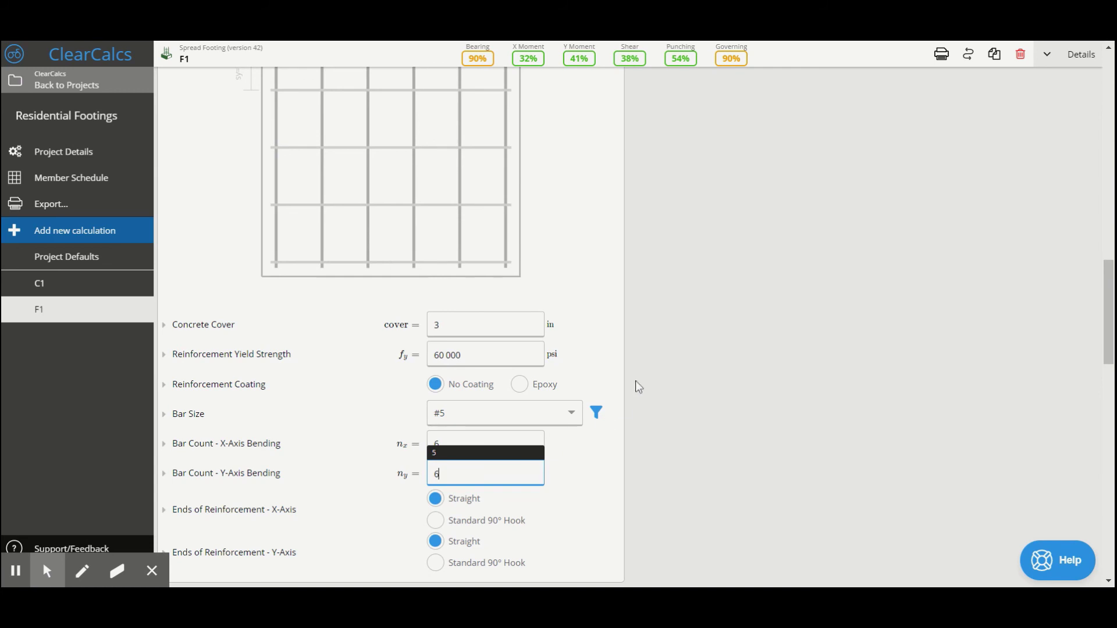
pyautogui.click(661, 362)
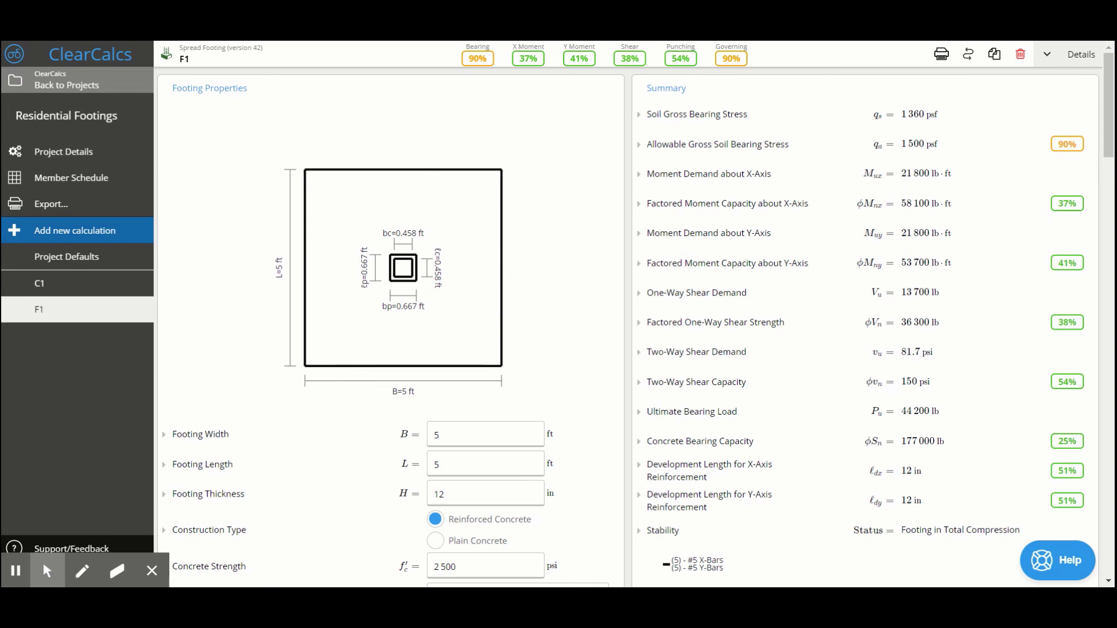
pyautogui.doubleClick(1071, 203)
pyautogui.click(1081, 261)
pyautogui.doubleClick(1074, 263)
pyautogui.scroll(-3, 768, 232)
pyautogui.scroll(-9, 728, 221)
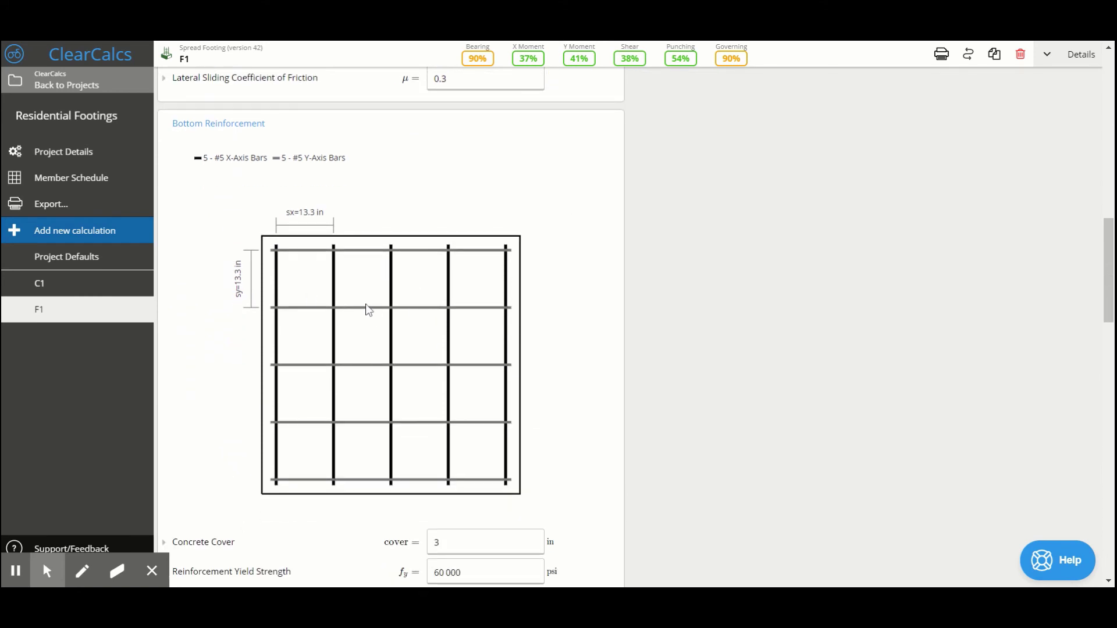
pyautogui.scroll(12, 411, 274)
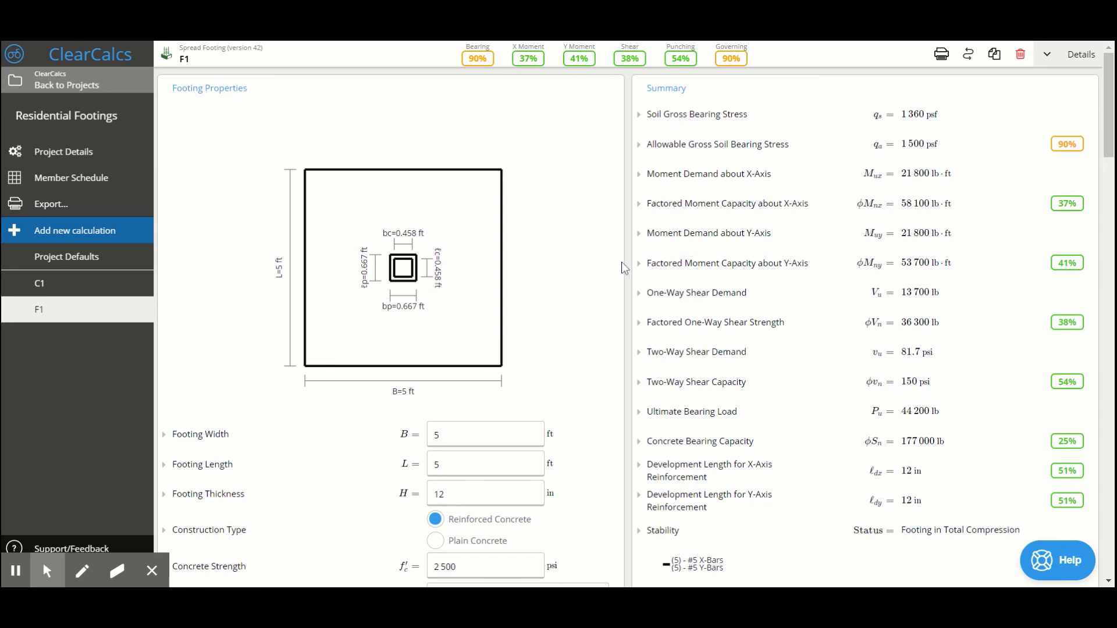
pyautogui.scroll(-1, 600, 239)
pyautogui.scroll(1, 599, 209)
pyautogui.scroll(-1, 530, 306)
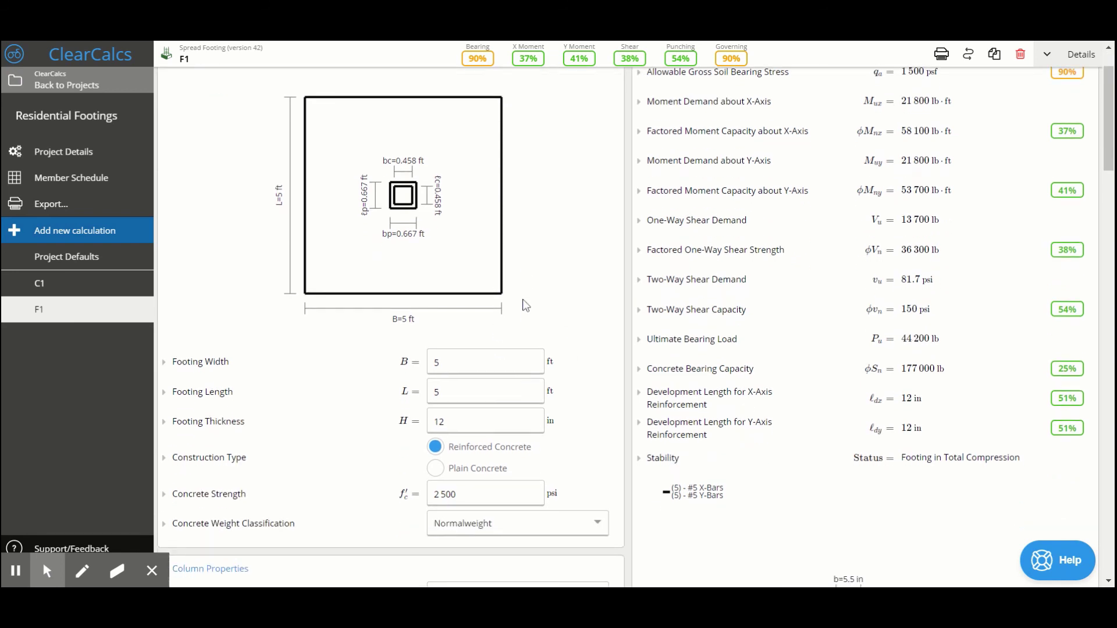
# - Switch construction type to Plain Concrete and inspect the failing 174% moment ratios
pyautogui.click(440, 472)
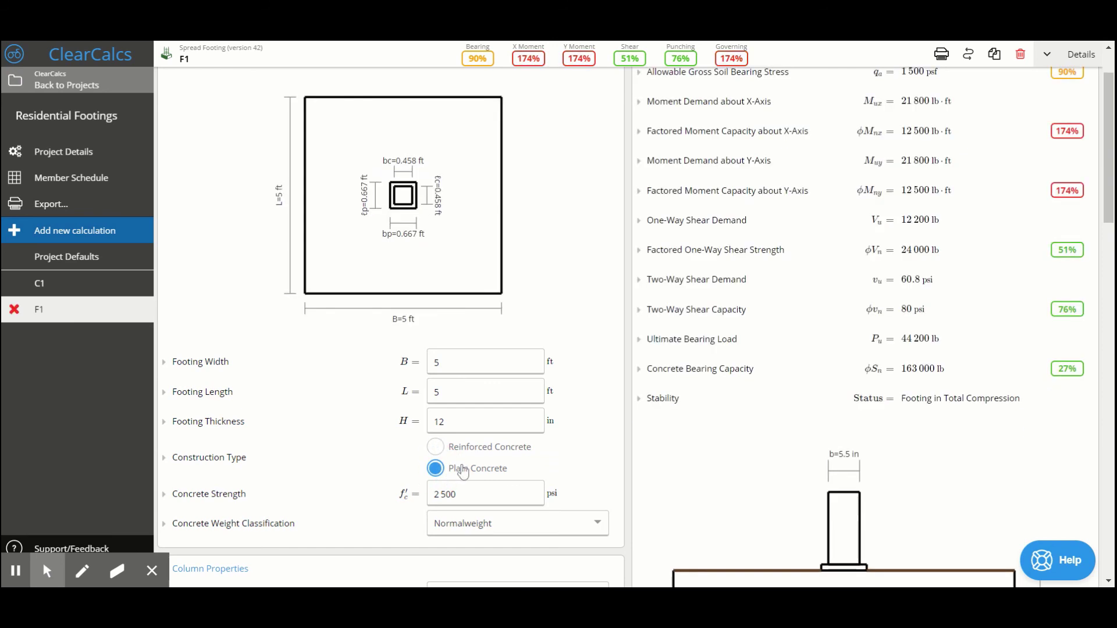
pyautogui.scroll(2, 464, 473)
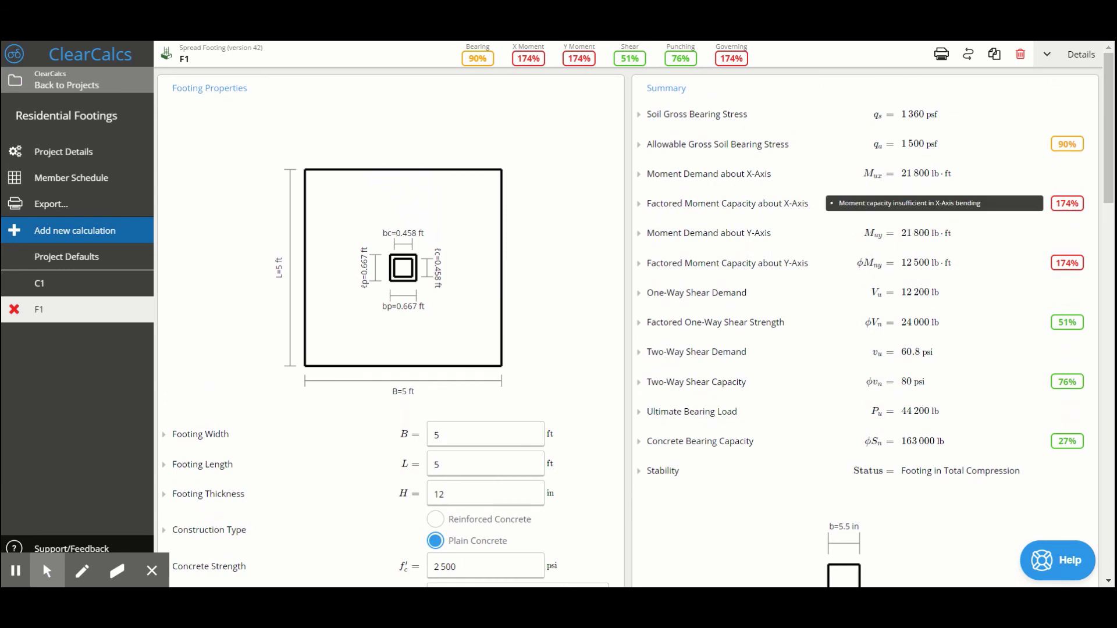
pyautogui.doubleClick(1068, 203)
pyautogui.click(1067, 203)
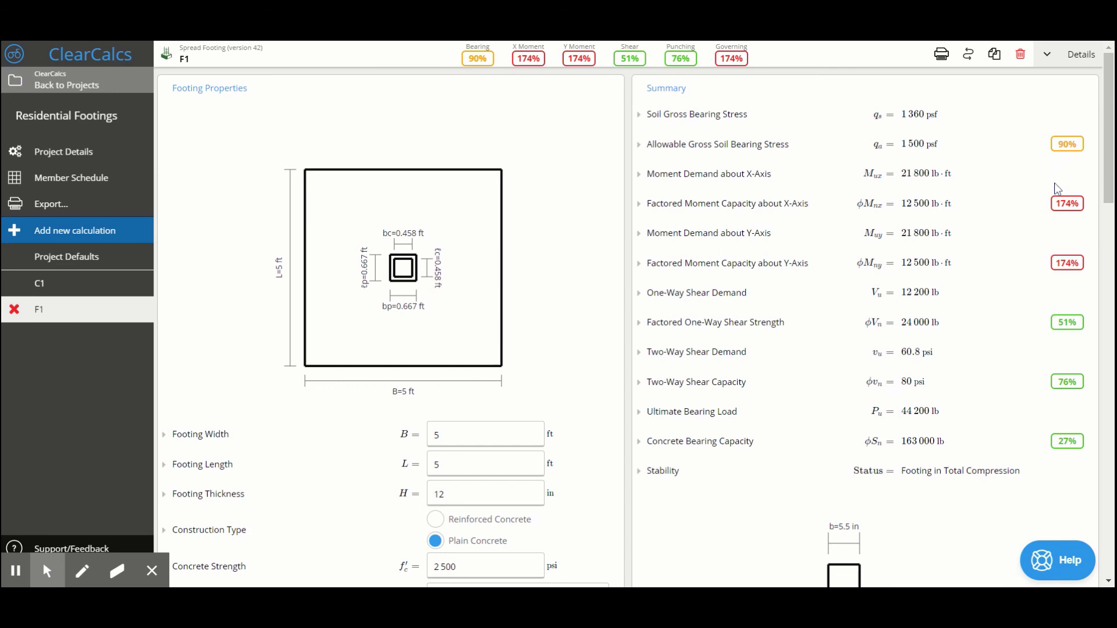
pyautogui.moveTo(1061, 201)
# - Thicken the plain-concrete footing to 16 in and review both 89% moment ratios
pyautogui.doubleClick(497, 496)
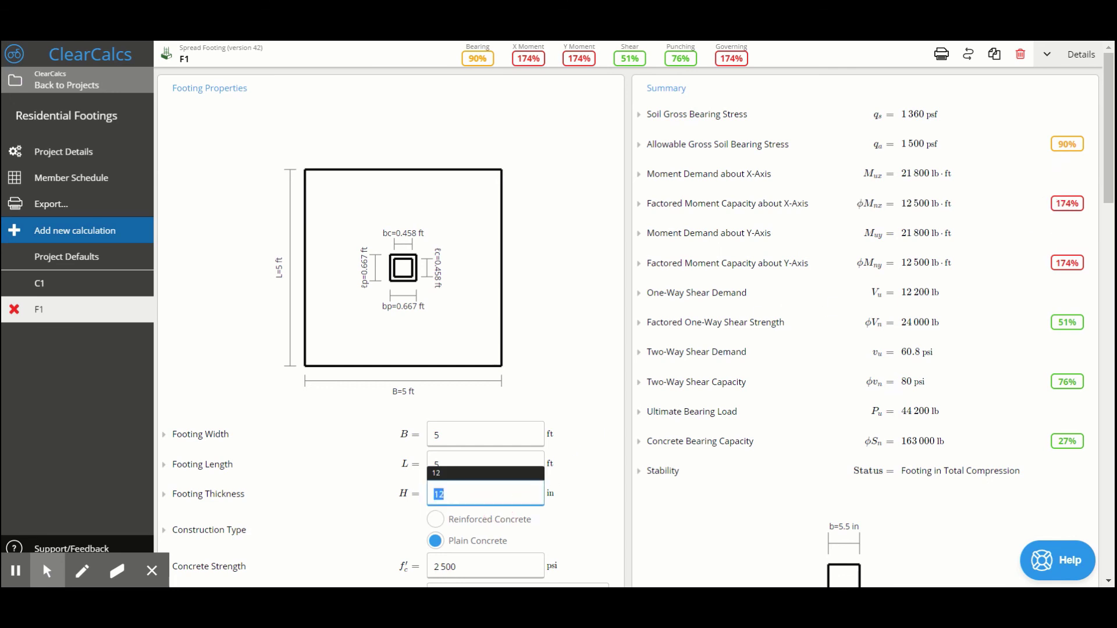
pyautogui.write('16')
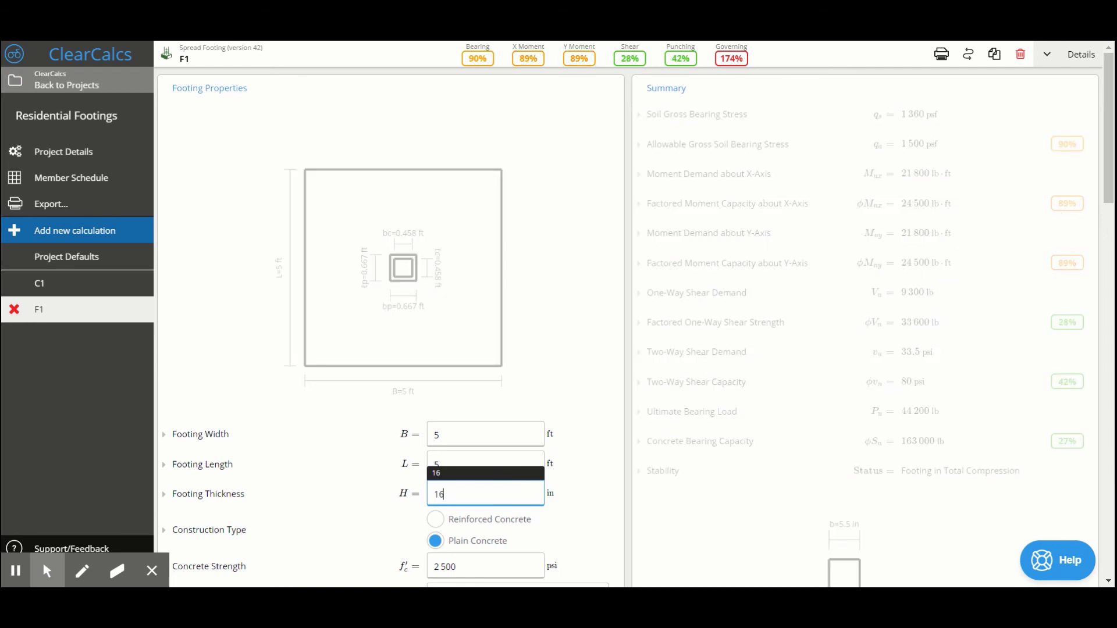
pyautogui.doubleClick(1063, 204)
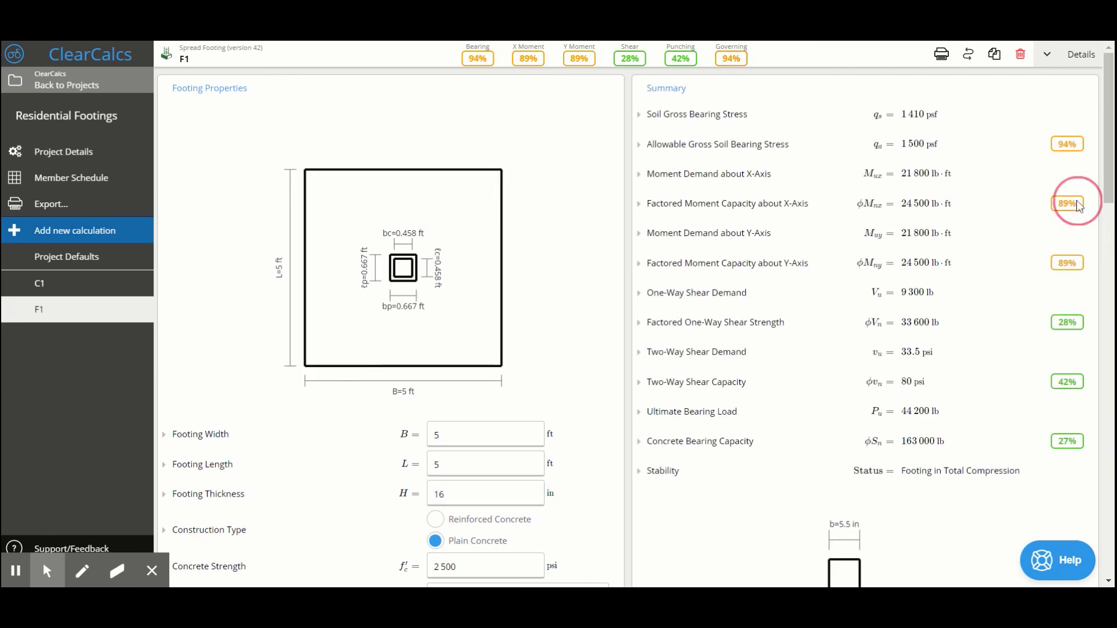
pyautogui.doubleClick(1068, 262)
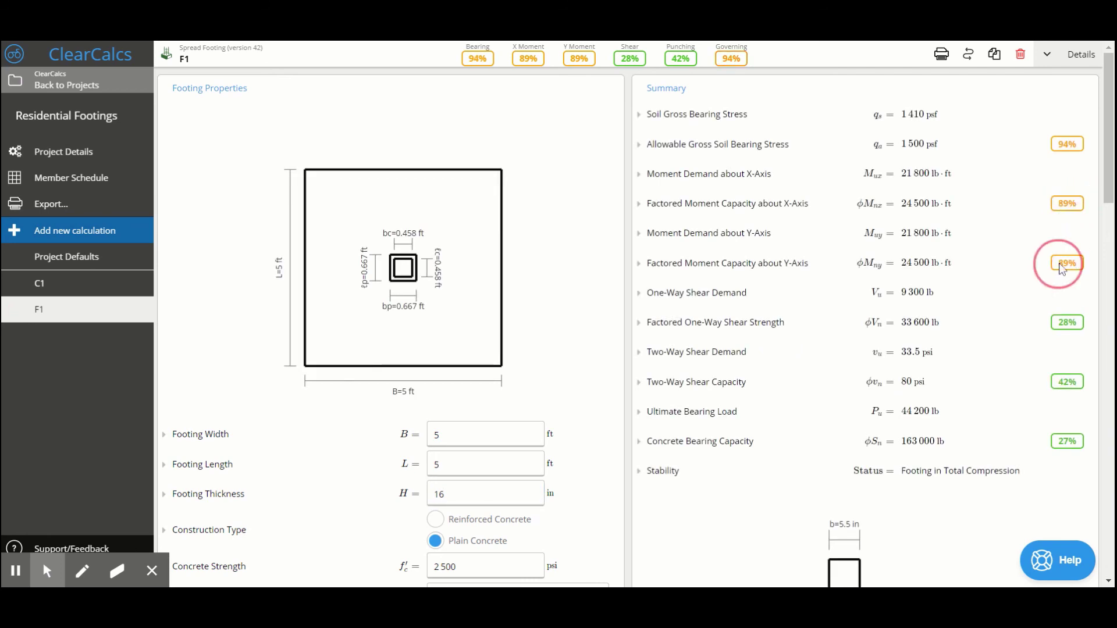